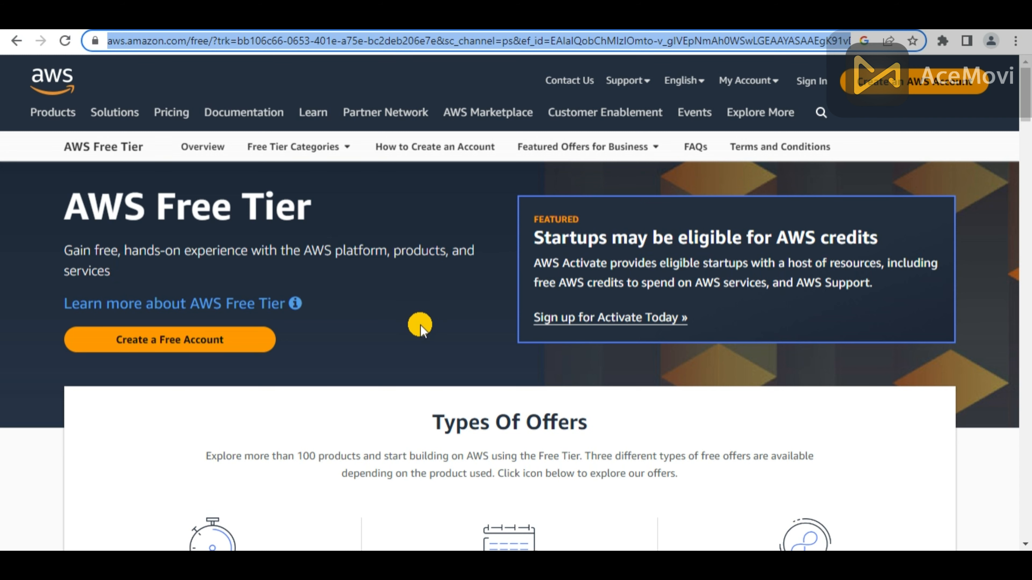
- Filter the Free Tier offers by 12 Months Free and examine the Amazon EC2 and Amazon S3 offer details
{"action": "scroll", "coordinate": [420, 325], "scroll_direction": "down", "scroll_amount": 8}
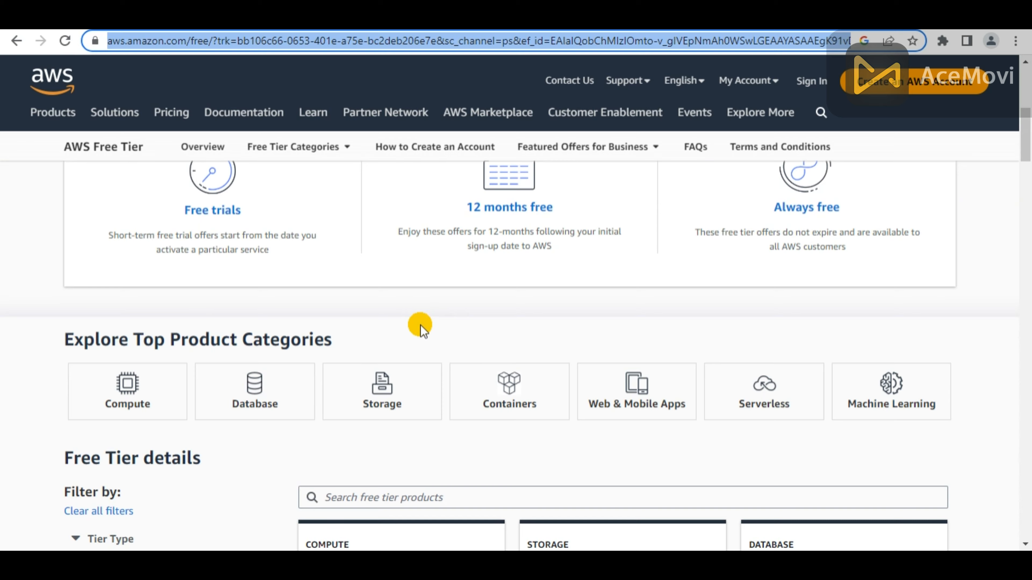
{"action": "scroll", "coordinate": [420, 326], "scroll_direction": "down", "scroll_amount": 5}
{"action": "left_click", "coordinate": [157, 363]}
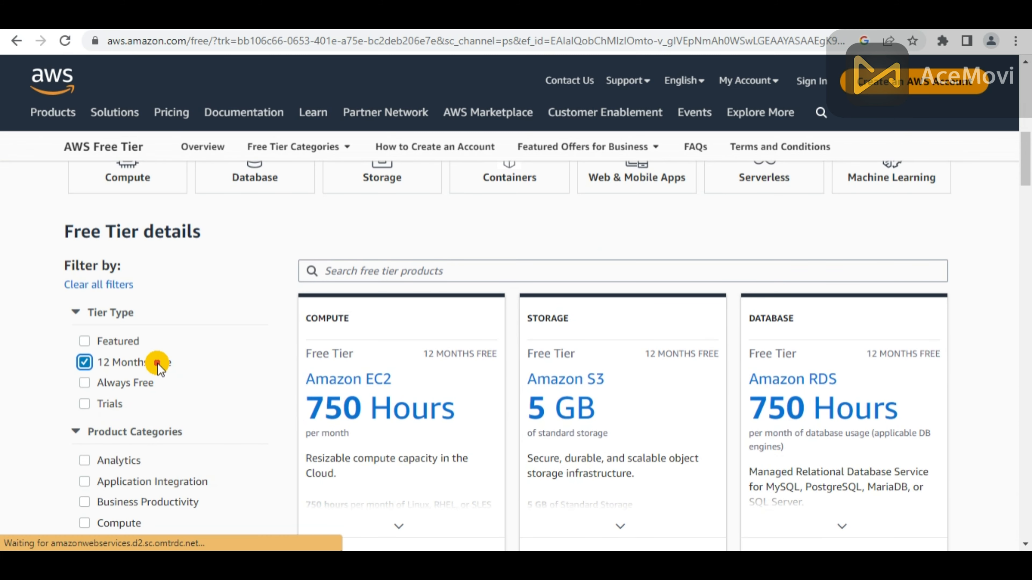
{"action": "mouse_move", "coordinate": [312, 349]}
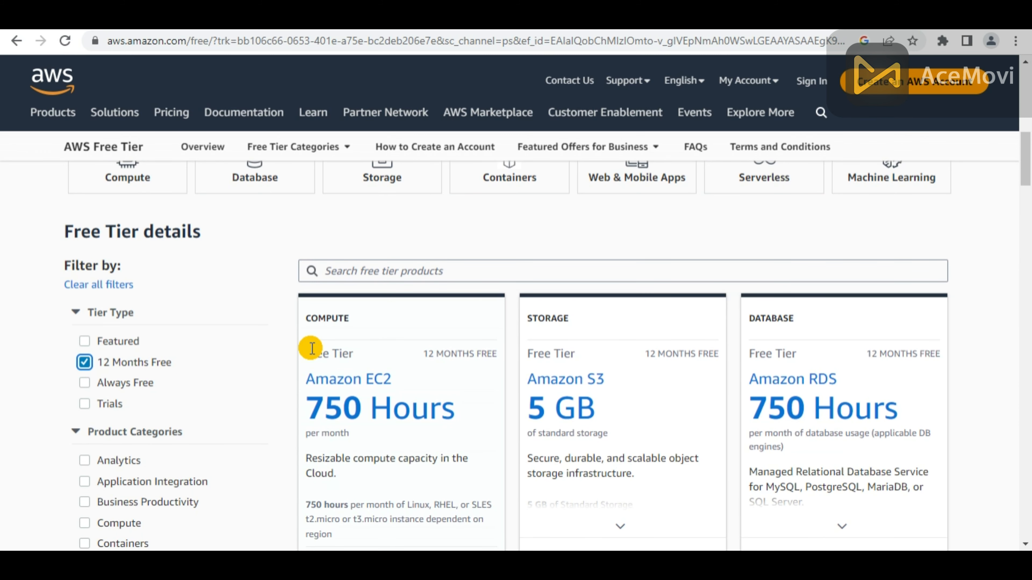
{"action": "scroll", "coordinate": [312, 349], "scroll_direction": "down", "scroll_amount": 2}
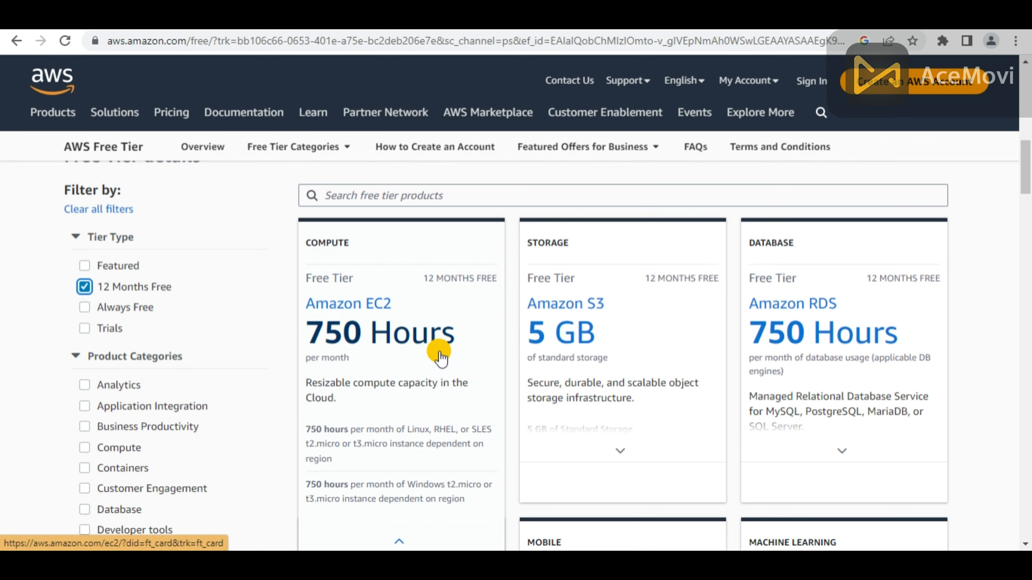
{"action": "mouse_move", "coordinate": [538, 357]}
{"action": "scroll", "coordinate": [977, 304], "scroll_direction": "down", "scroll_amount": 2}
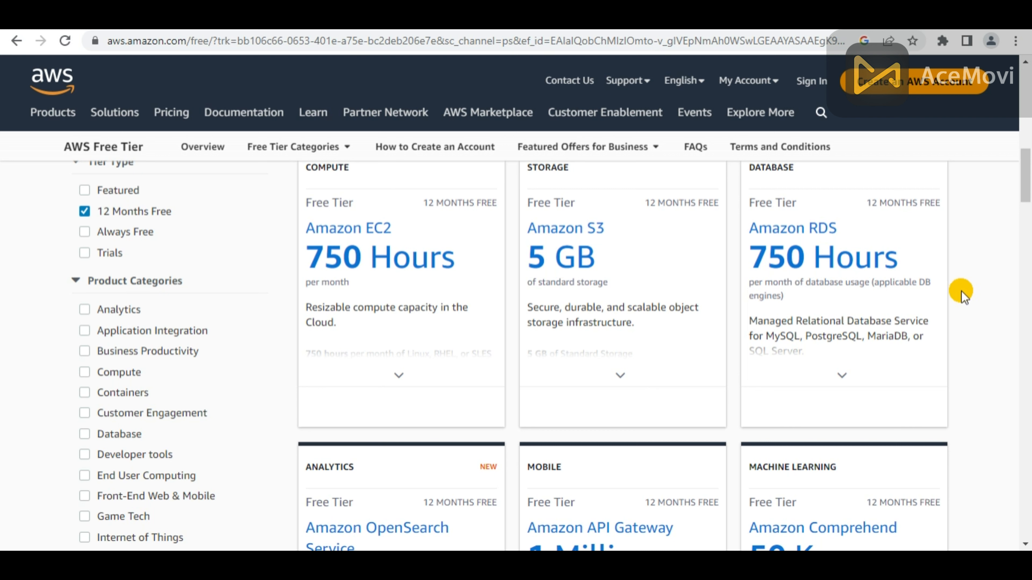
{"action": "mouse_move", "coordinate": [679, 299]}
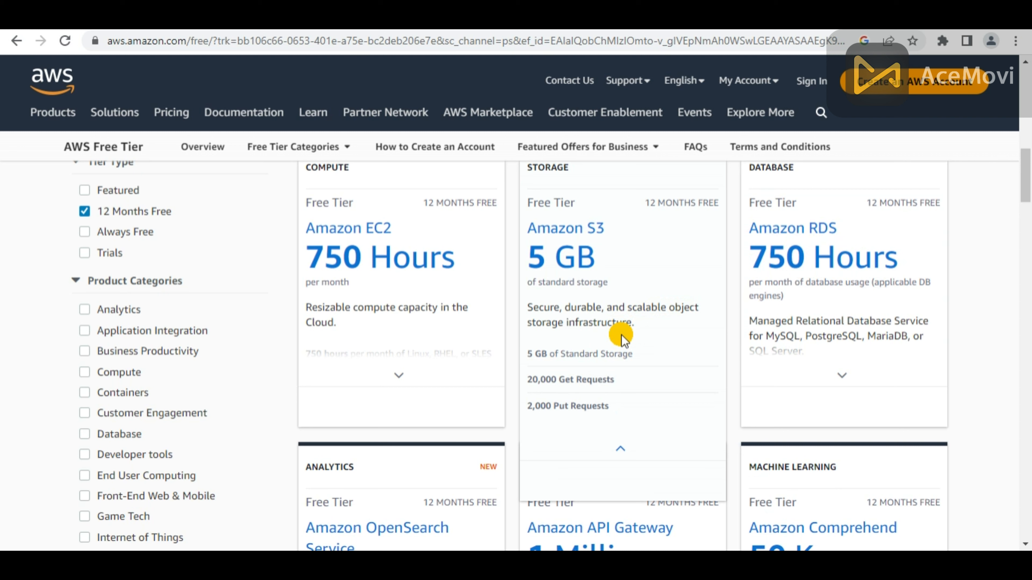
{"action": "left_click_drag", "start_coordinate": [600, 265], "coordinate": [570, 270]}
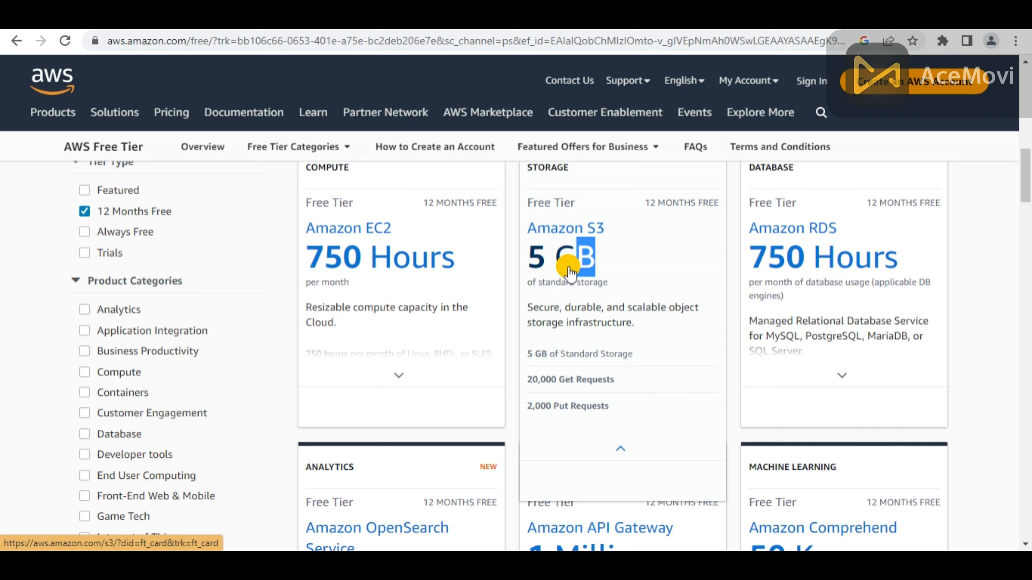
{"action": "left_click", "coordinate": [588, 260]}
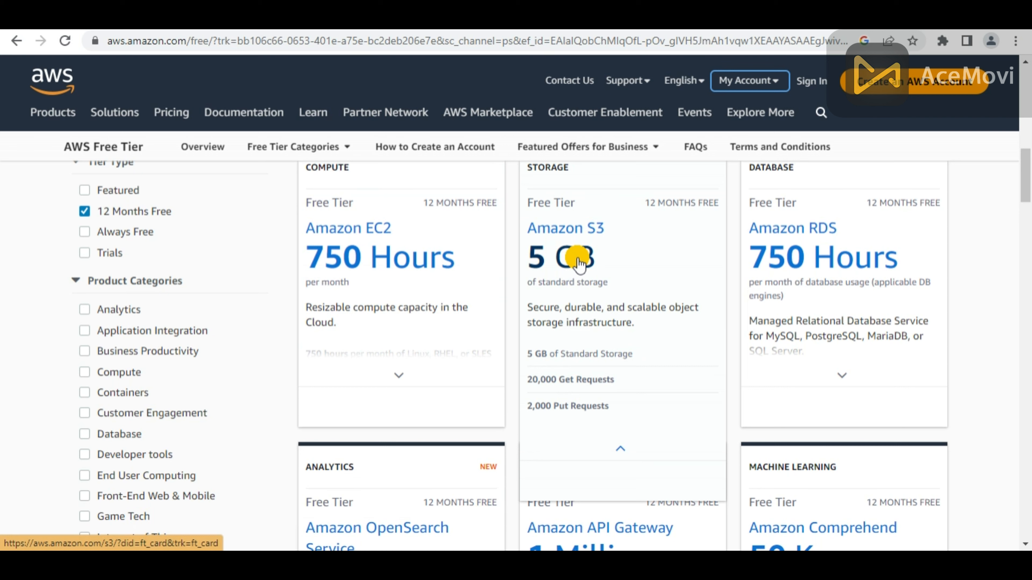
- Sign in to AWS as root user with the account's e-mail address and password, and dismiss the offer to save the password
{"action": "left_click", "coordinate": [816, 82]}
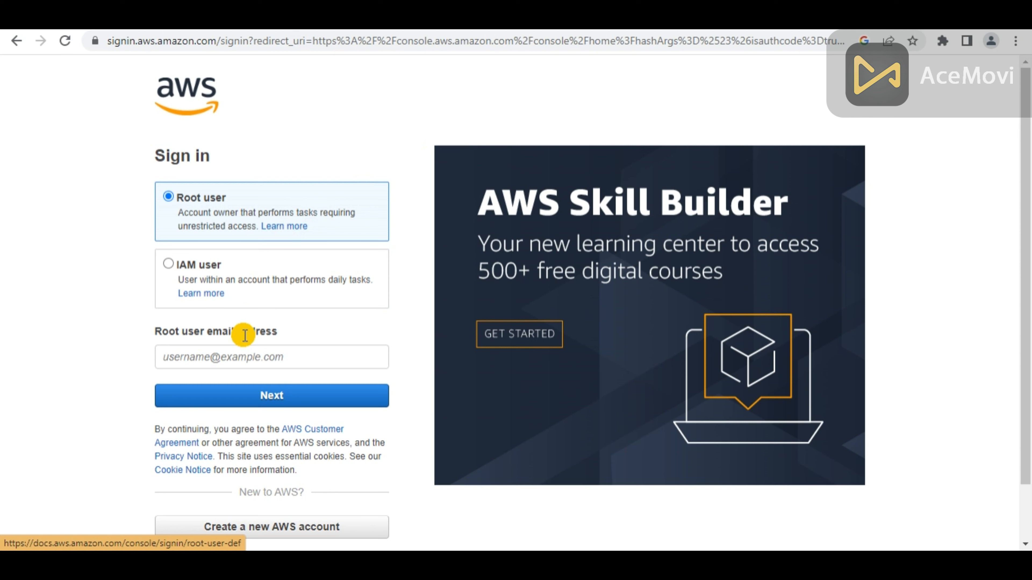
{"action": "left_click", "coordinate": [242, 357]}
{"action": "type", "text": "[blurred]"}
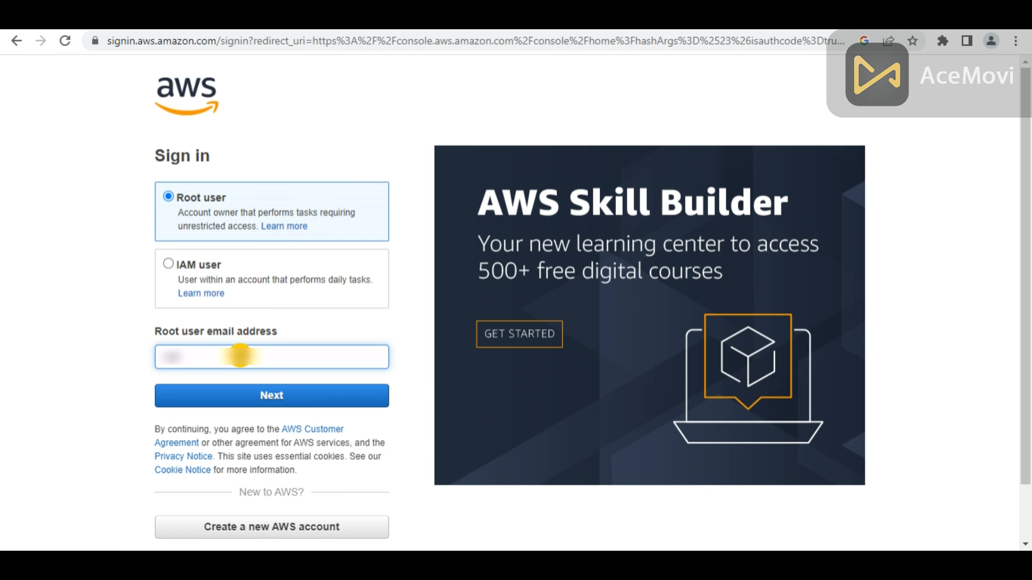
{"action": "type", "text": "[blurred]"}
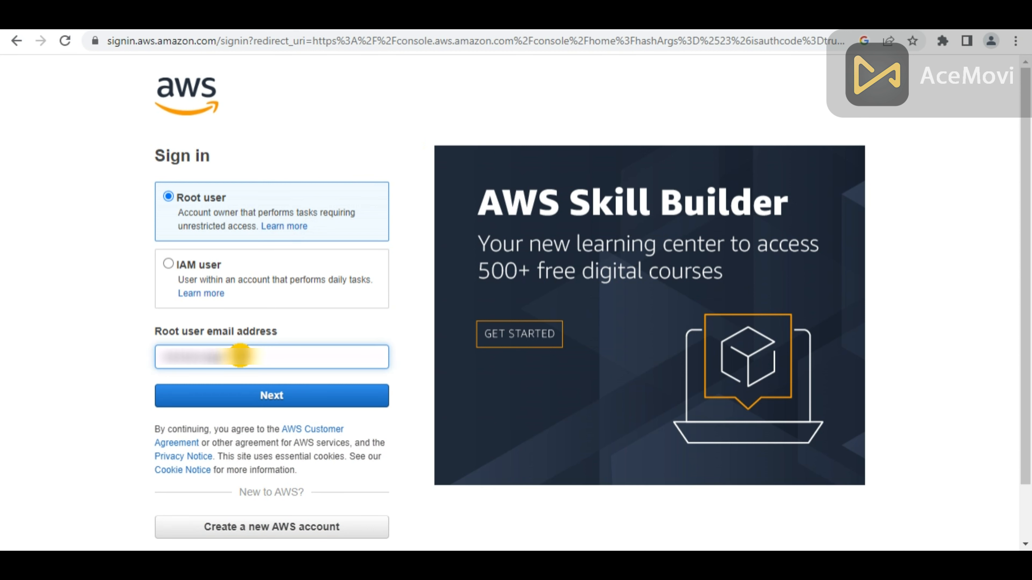
{"action": "type", "text": "[blurred]"}
{"action": "left_click", "coordinate": [254, 393]}
{"action": "key", "text": "ctrl+v"}
{"action": "left_click", "coordinate": [236, 283]}
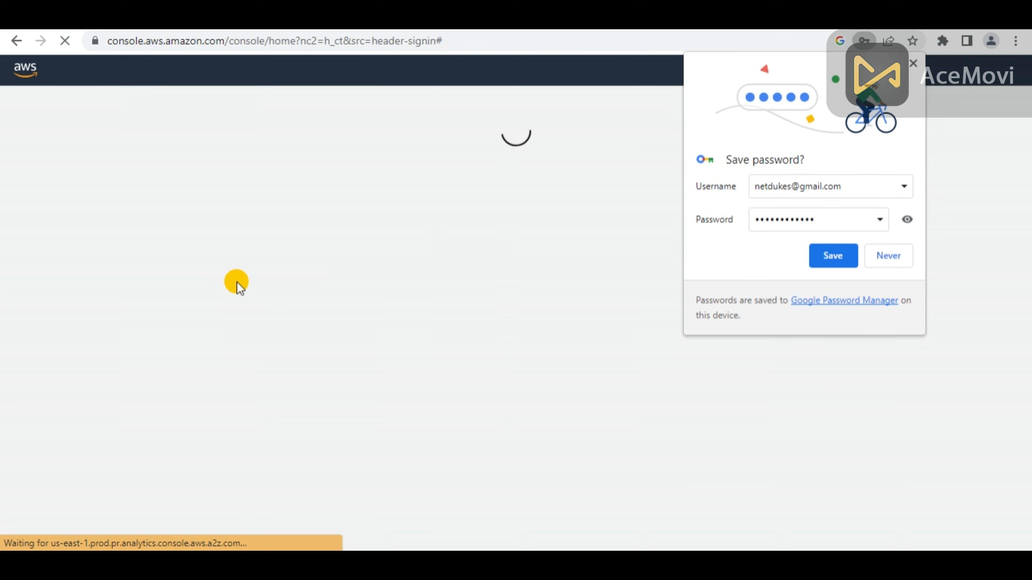
{"action": "left_click", "coordinate": [913, 63]}
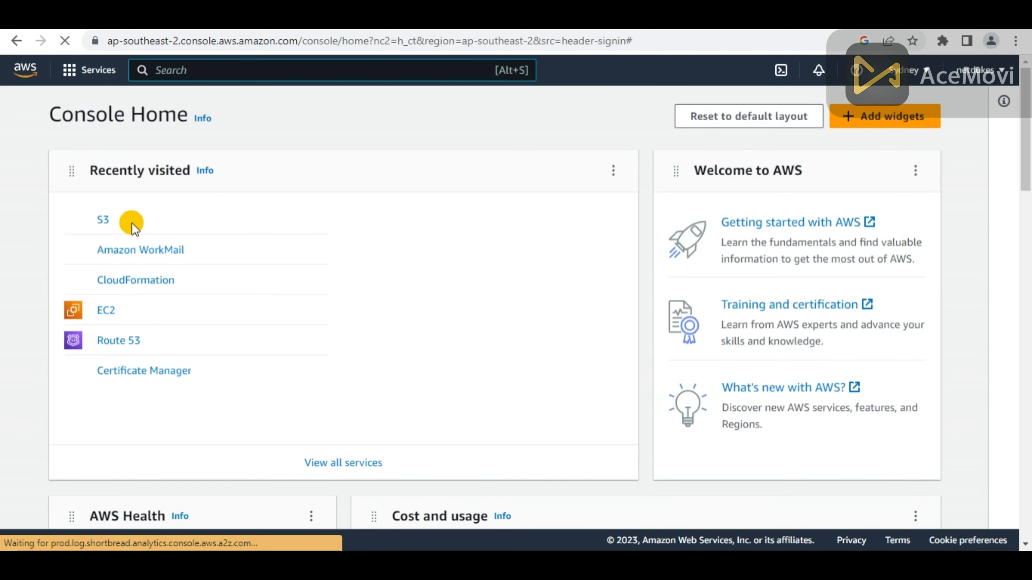
- Start creating a new bucket in the S3 service and name it netdukes.online
{"action": "left_click", "coordinate": [105, 223]}
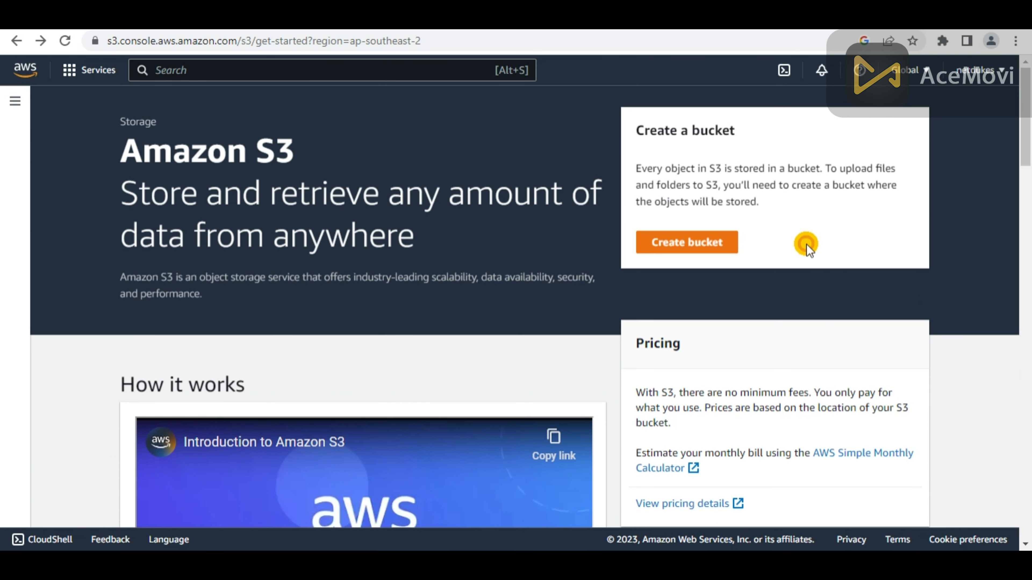
{"action": "left_click", "coordinate": [726, 244]}
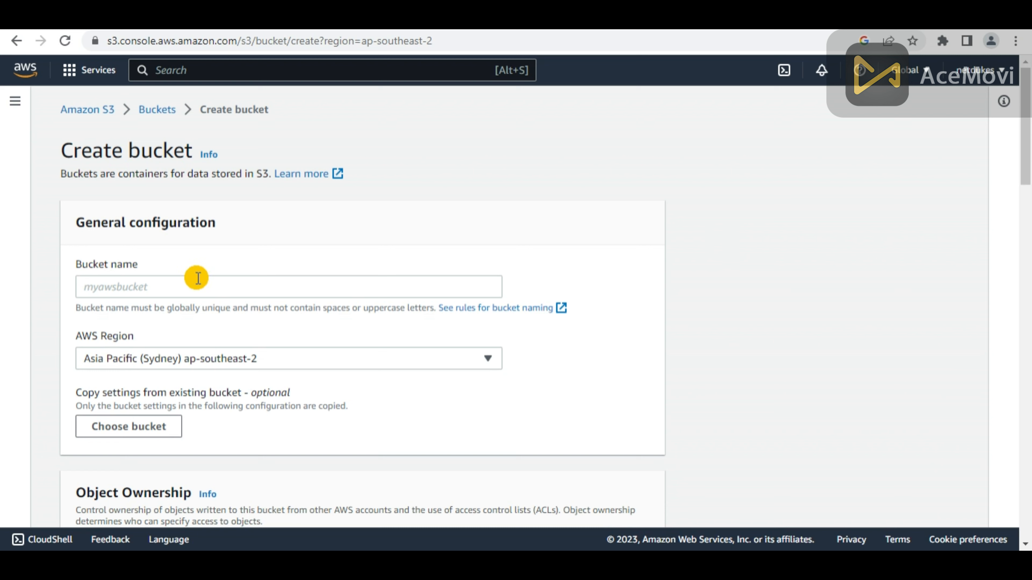
{"action": "left_click", "coordinate": [168, 284]}
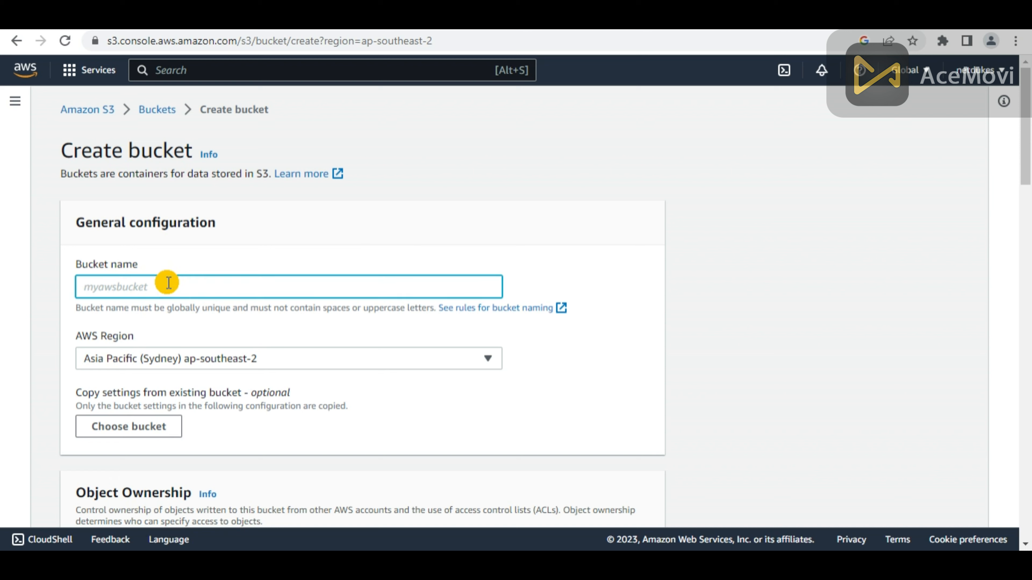
{"action": "type", "text": "netdukes.online"}
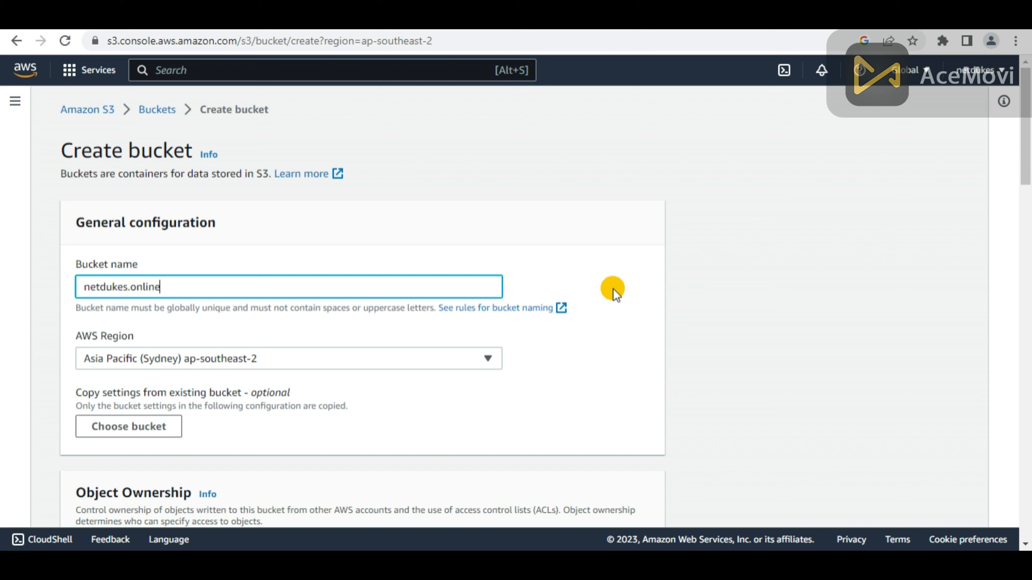
{"action": "left_click", "coordinate": [769, 343]}
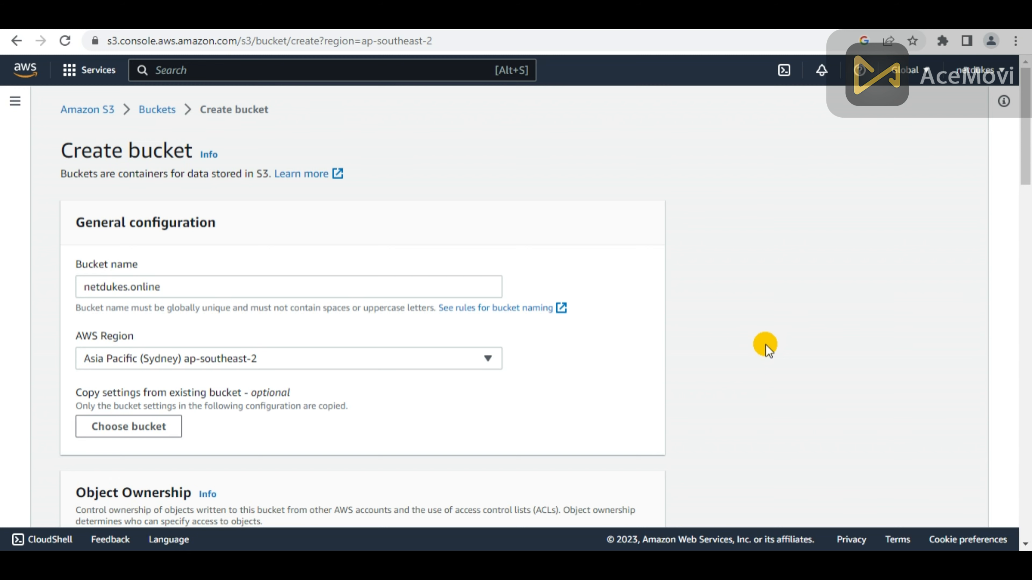
- Turn off Block all public access for the bucket and acknowledge that its objects might become public
{"action": "scroll", "coordinate": [711, 298], "scroll_direction": "down", "scroll_amount": 5}
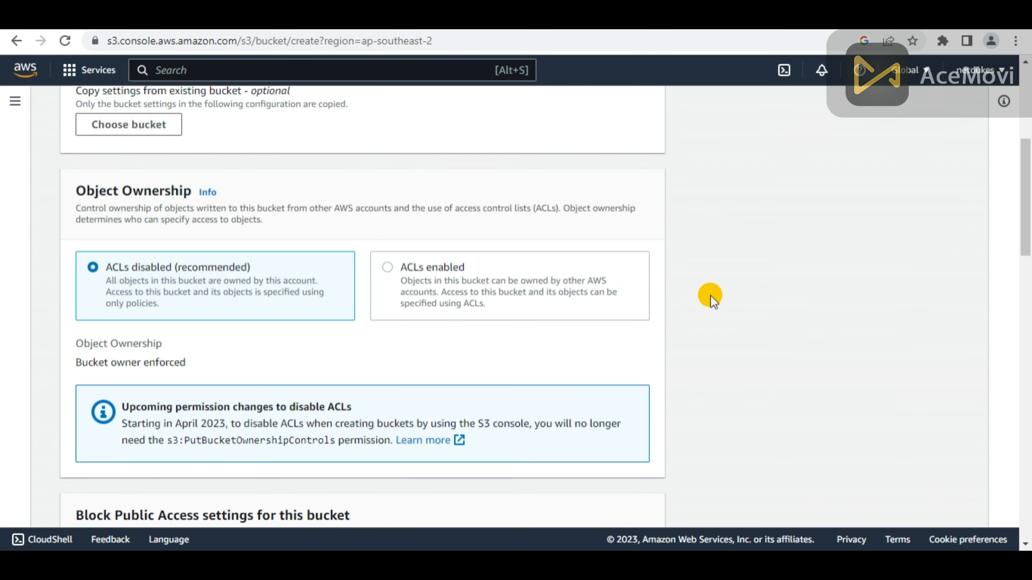
{"action": "scroll", "coordinate": [711, 299], "scroll_direction": "down", "scroll_amount": 10}
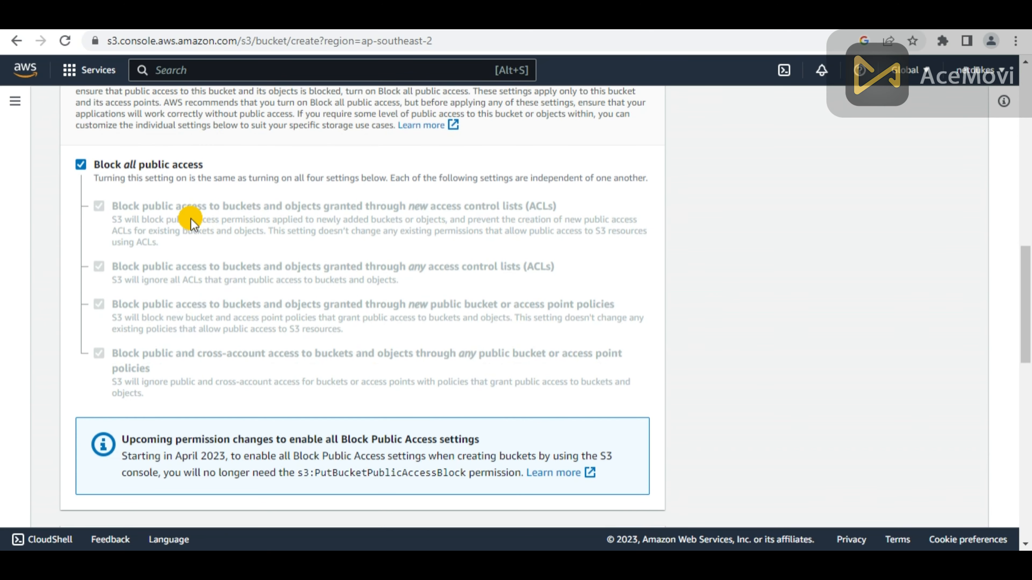
{"action": "left_click", "coordinate": [82, 165]}
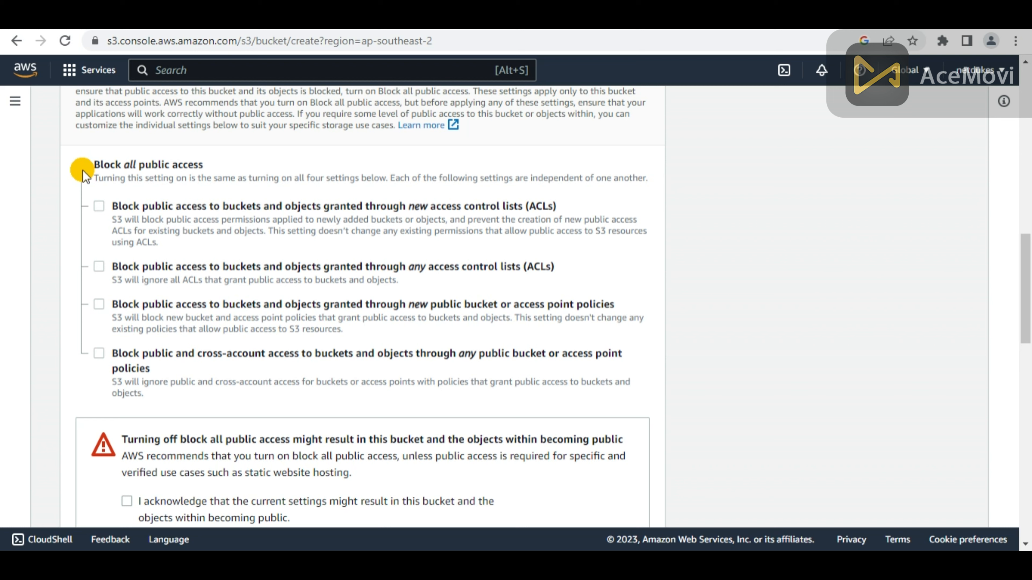
{"action": "left_click", "coordinate": [124, 501]}
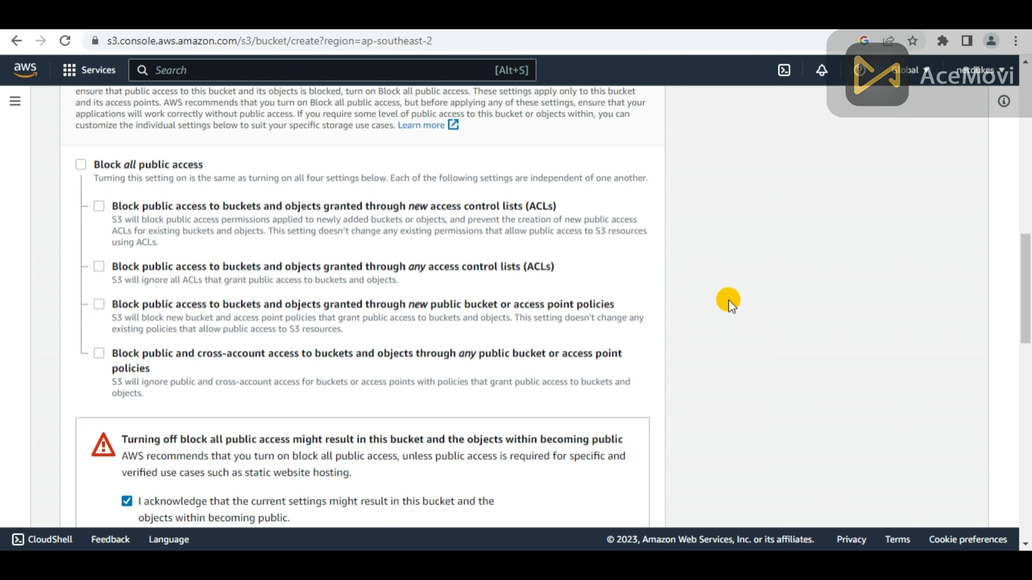
- Create the bucket, leaving the versioning, encryption and advanced settings at their defaults
{"action": "scroll", "coordinate": [728, 302], "scroll_direction": "down", "scroll_amount": 3}
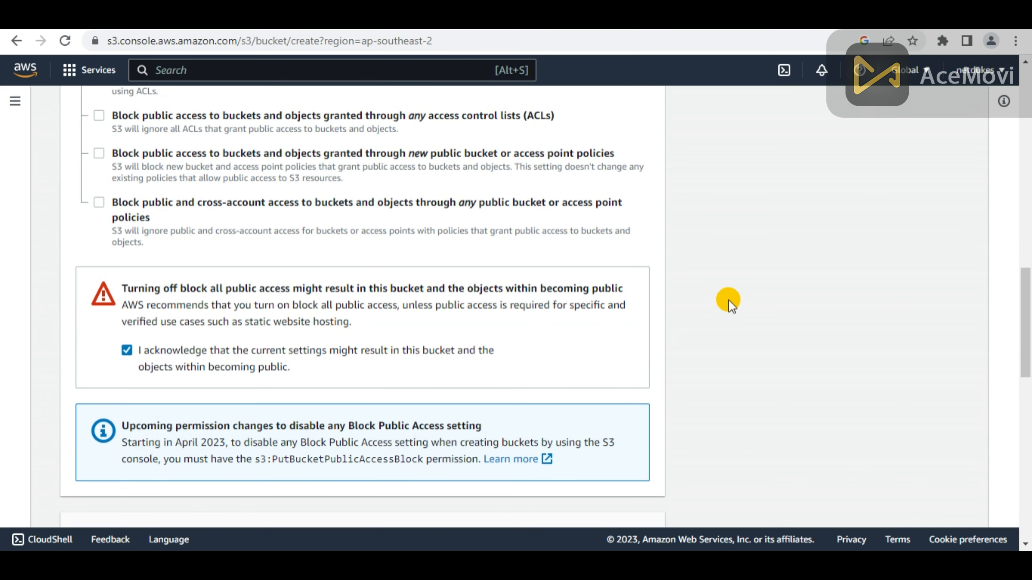
{"action": "scroll", "coordinate": [728, 303], "scroll_direction": "down", "scroll_amount": 8}
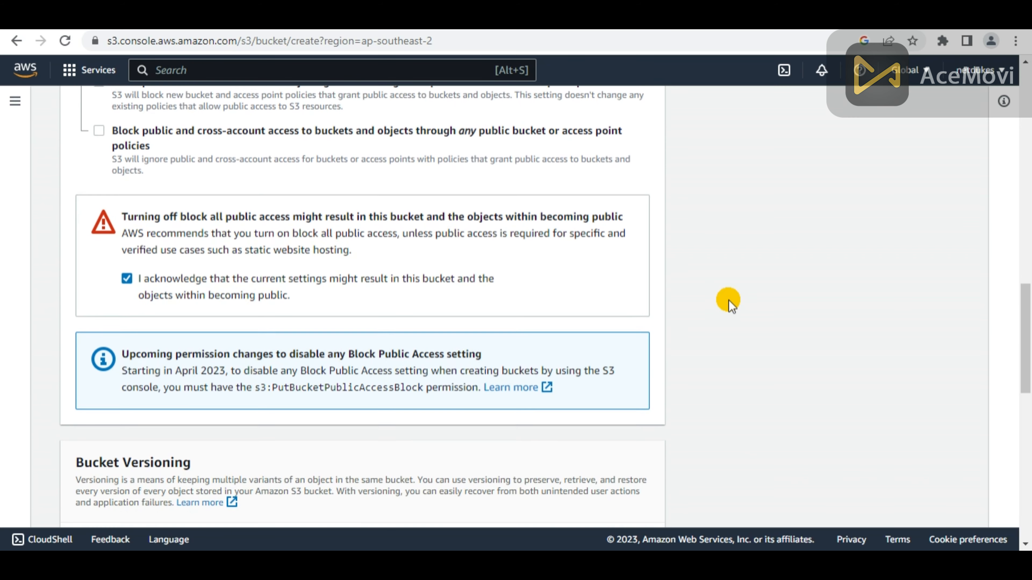
{"action": "scroll", "coordinate": [729, 303], "scroll_direction": "down", "scroll_amount": 7}
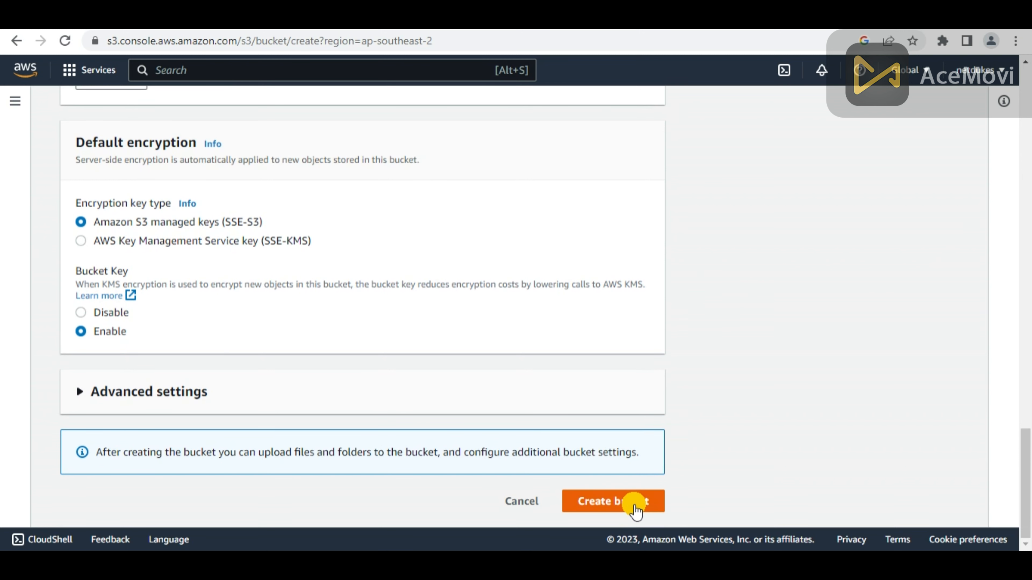
{"action": "left_click", "coordinate": [635, 511]}
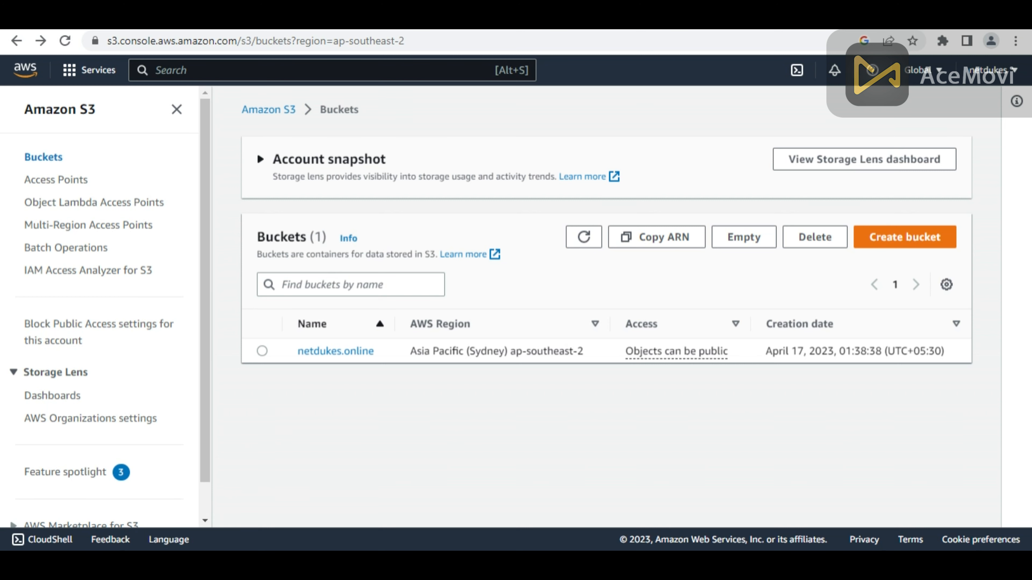
- Preview the local index.html from the First Page folder in the browser, and return to the S3 bucket list
{"action": "left_click", "coordinate": [94, 565]}
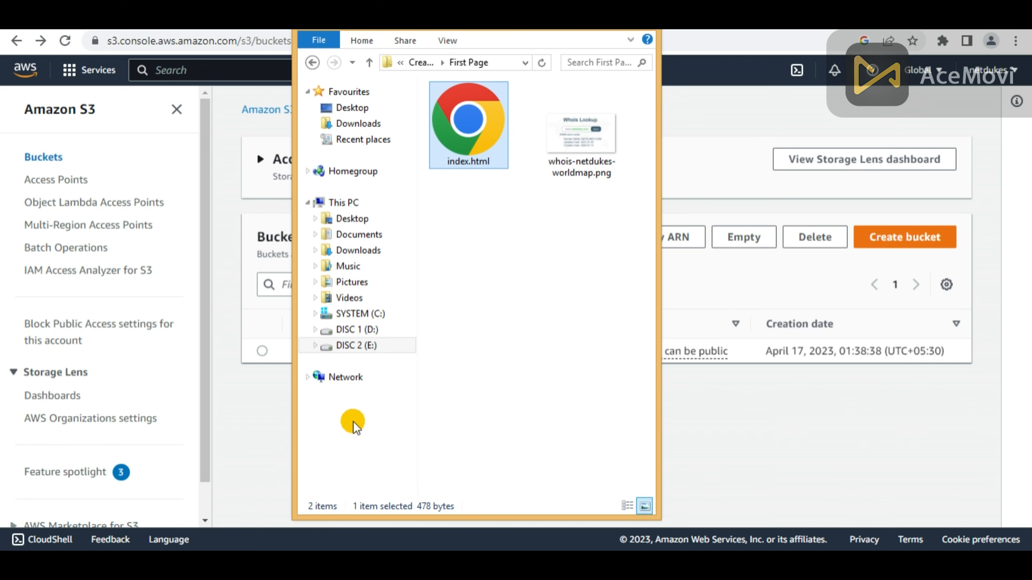
{"action": "double_click", "coordinate": [467, 164]}
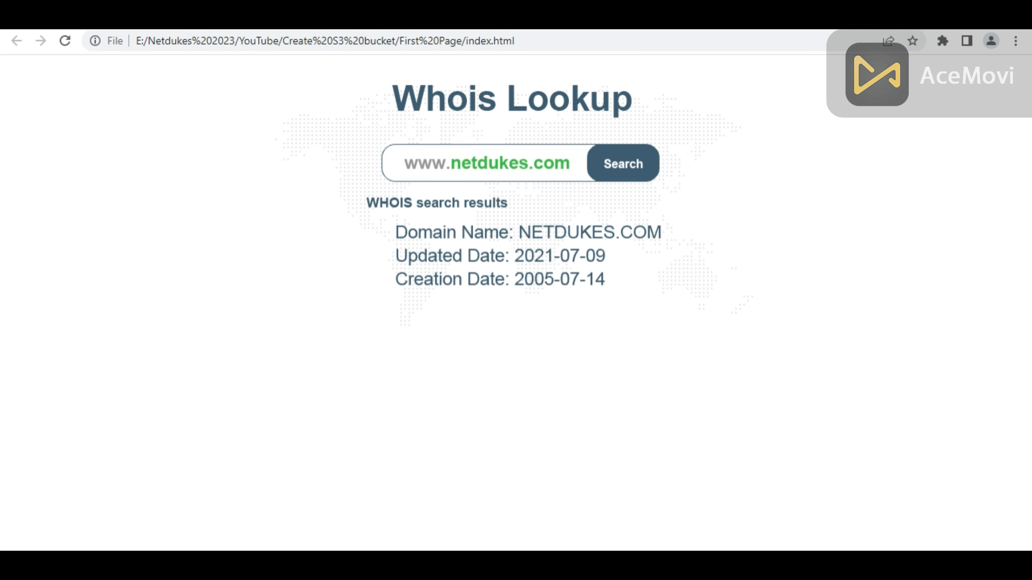
{"action": "left_click", "coordinate": [141, 20]}
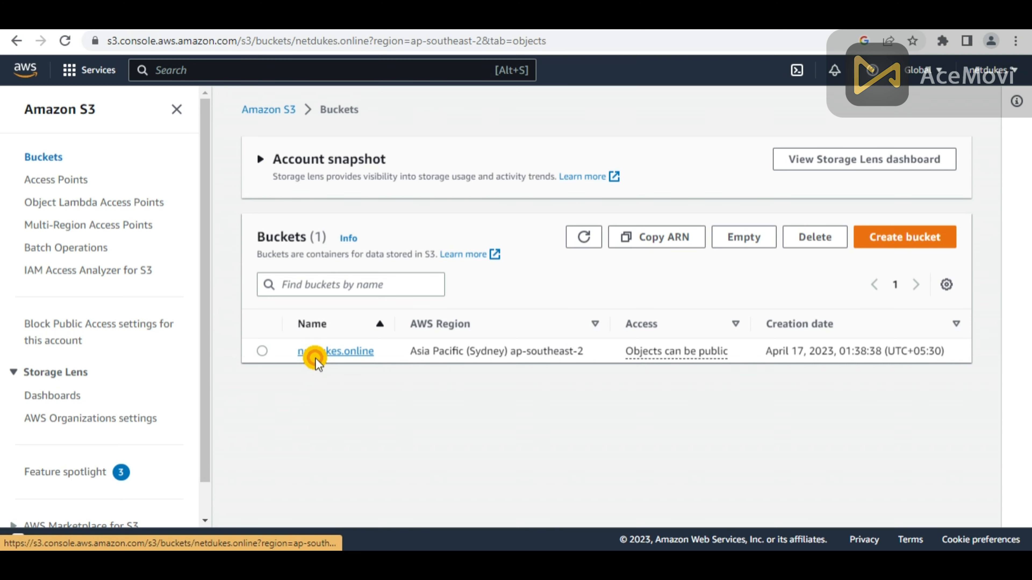
- Open the upload page of the netdukes.online bucket and add index.html and whois-netdukes-worldmap.png to the files for upload
{"action": "left_click", "coordinate": [425, 360]}
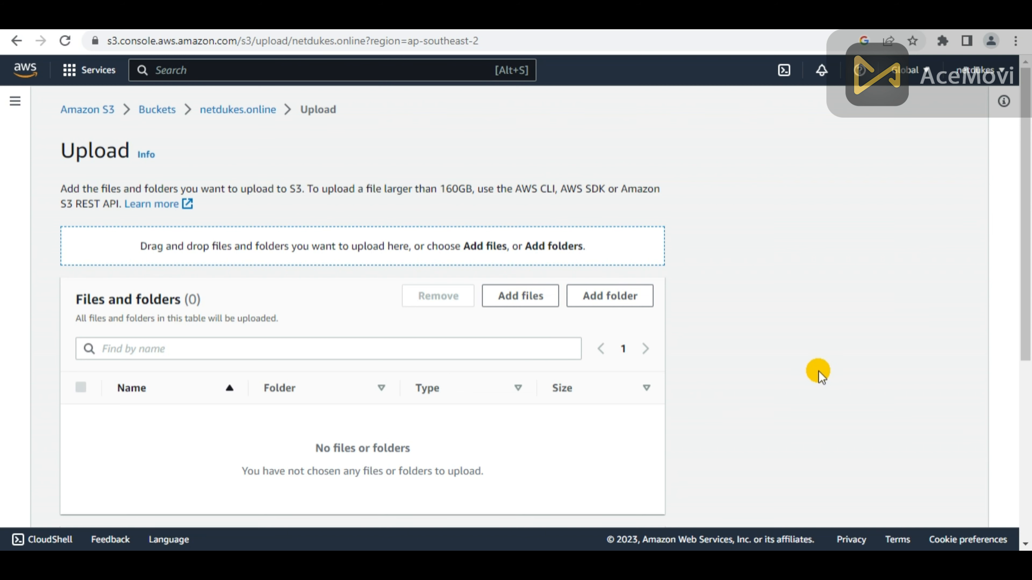
{"action": "scroll", "coordinate": [820, 376], "scroll_direction": "down", "scroll_amount": 3}
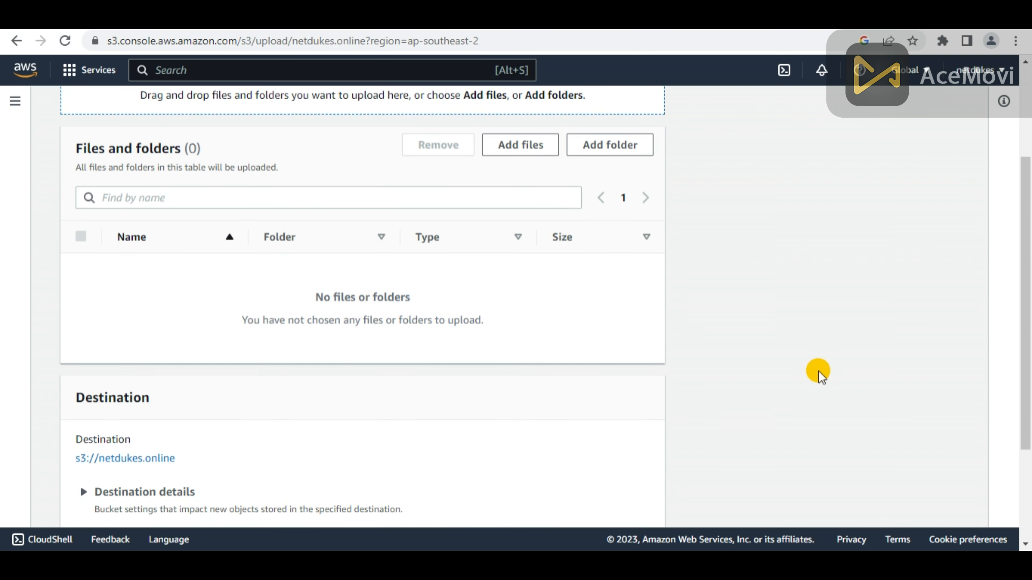
{"action": "left_click", "coordinate": [520, 146]}
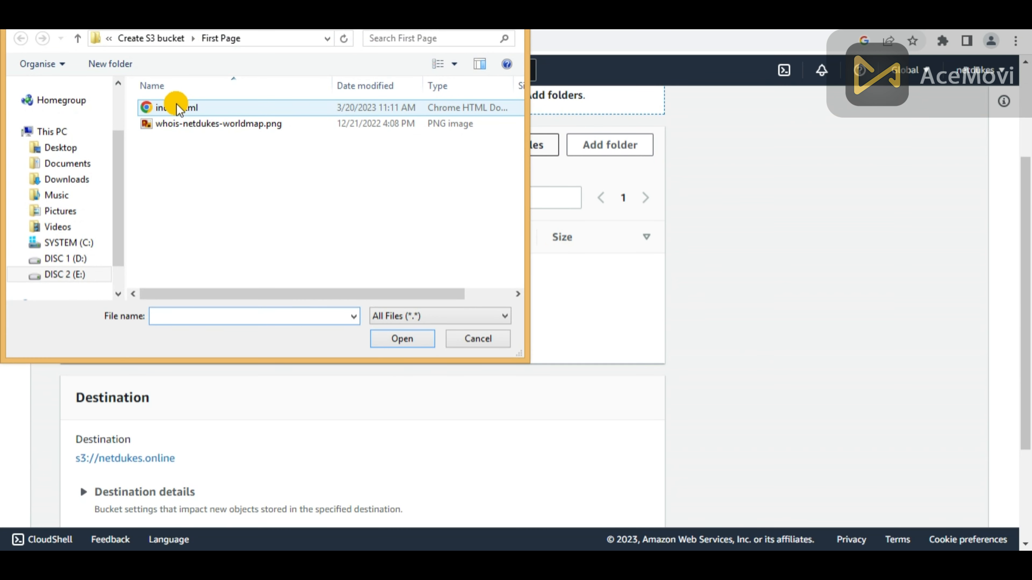
{"action": "double_click", "coordinate": [177, 108]}
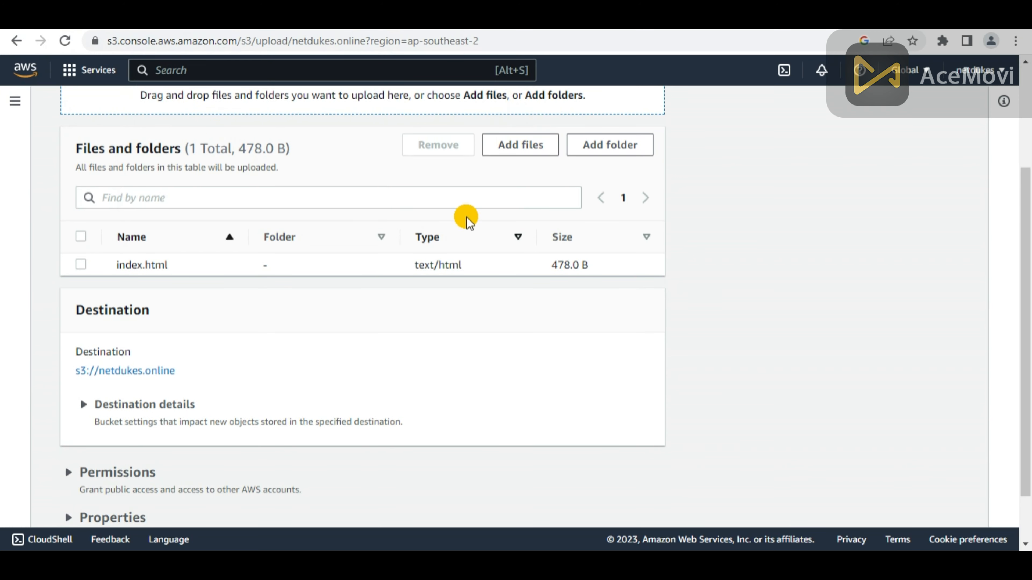
{"action": "left_click", "coordinate": [517, 150]}
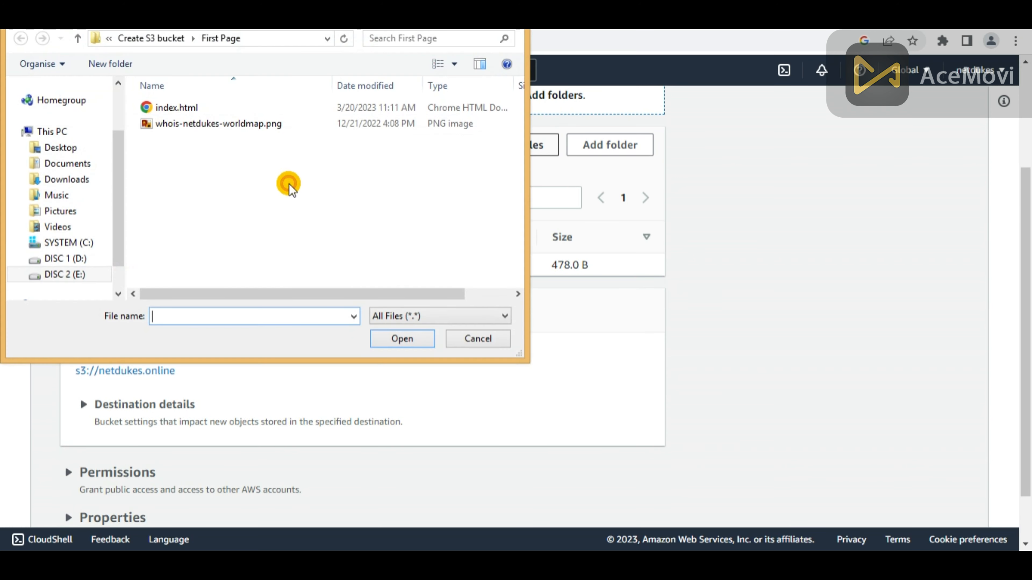
{"action": "double_click", "coordinate": [237, 126]}
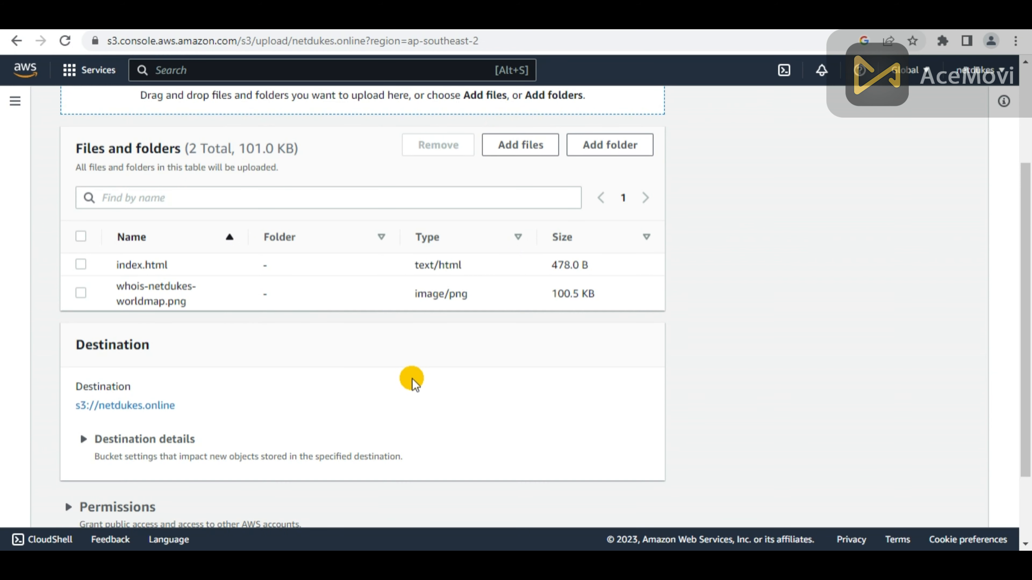
- Upload index.html and whois-netdukes-worldmap.png to the netdukes.online bucket and close the upload status page
{"action": "scroll", "coordinate": [414, 378], "scroll_direction": "down", "scroll_amount": 2}
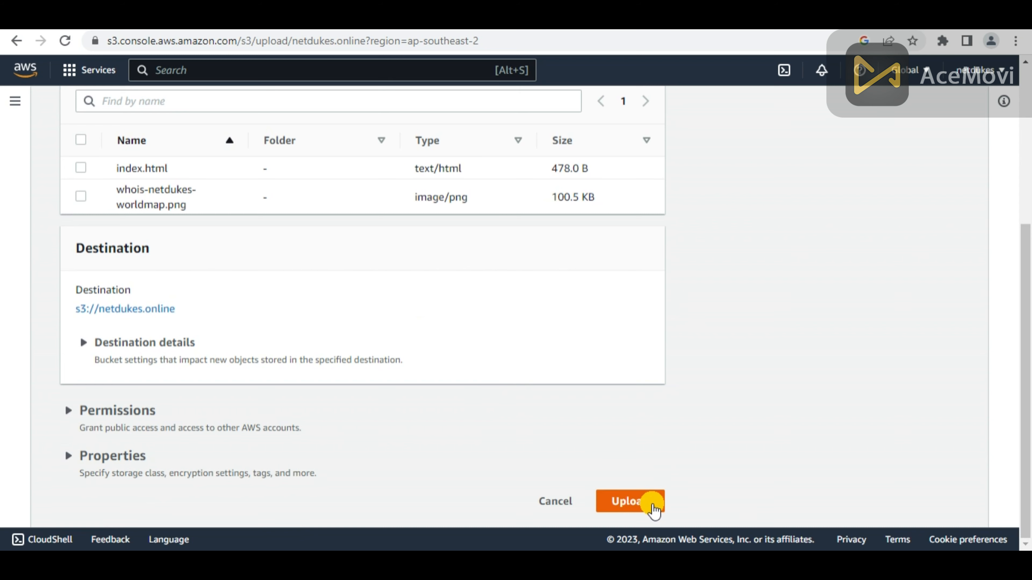
{"action": "left_click", "coordinate": [652, 504]}
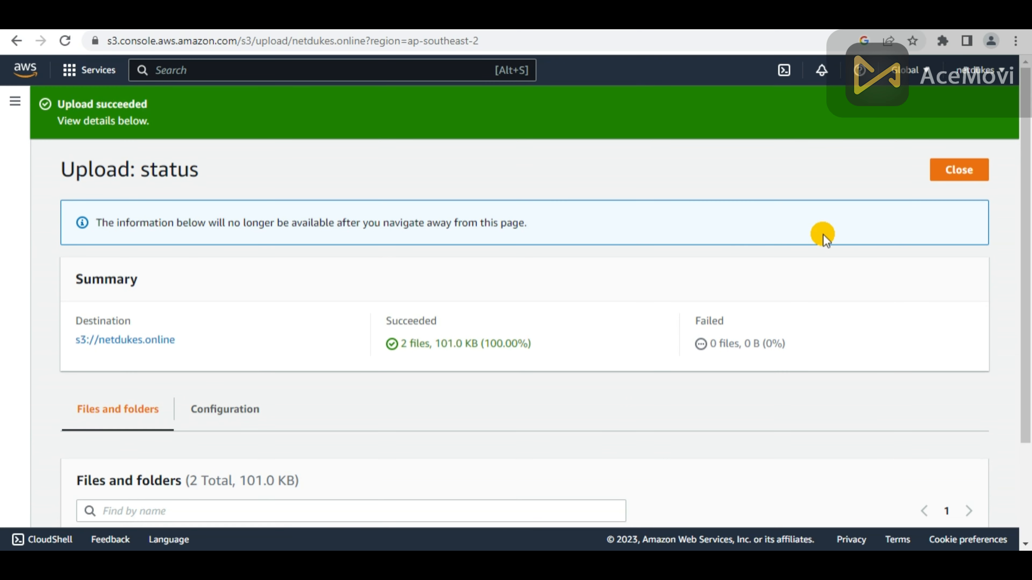
{"action": "left_click", "coordinate": [951, 177]}
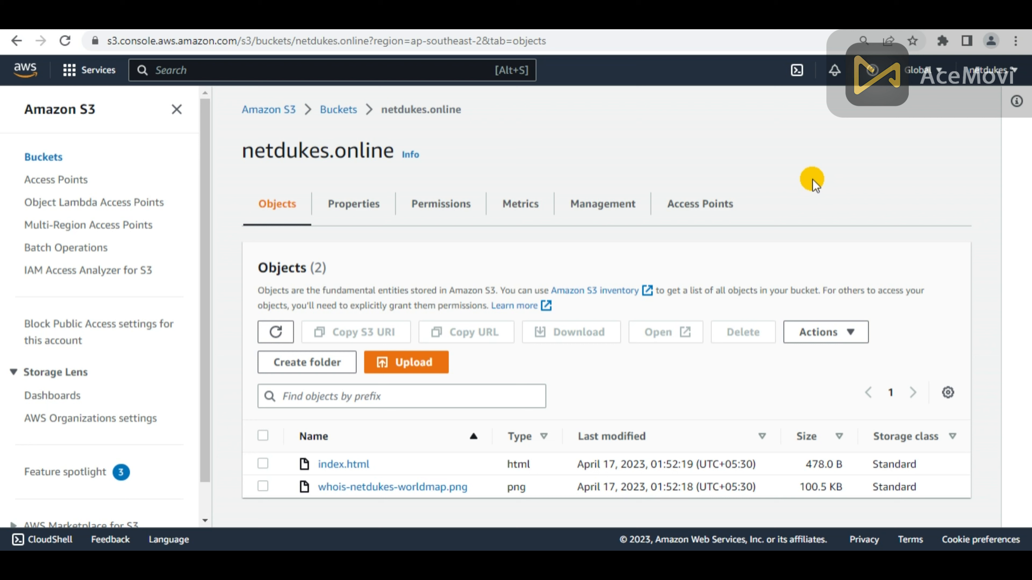
- Open the static website hosting settings in the bucket's properties and enable hosting
{"action": "left_click", "coordinate": [368, 204]}
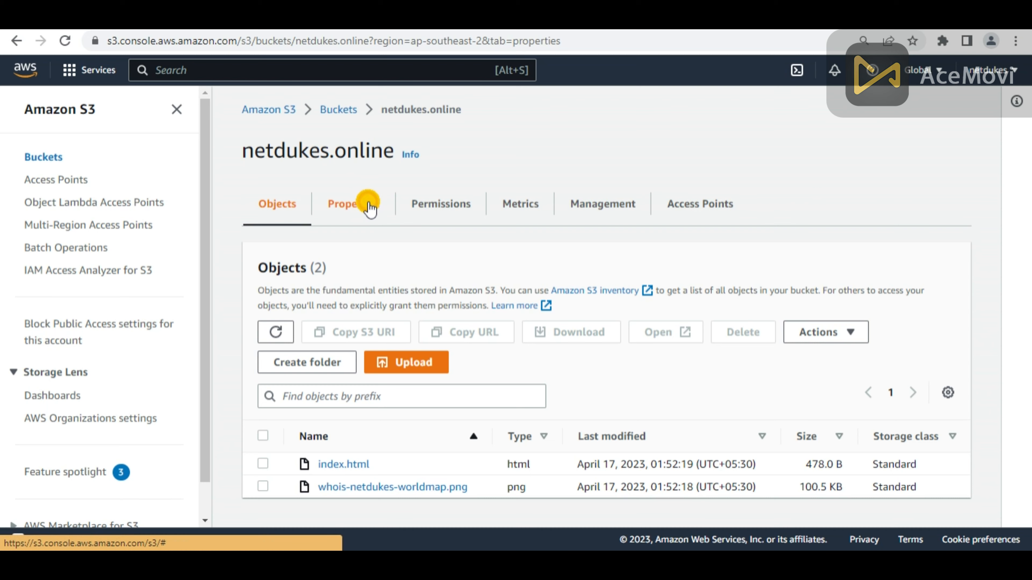
{"action": "left_click_drag", "start_coordinate": [1027, 131], "coordinate": [1026, 512]}
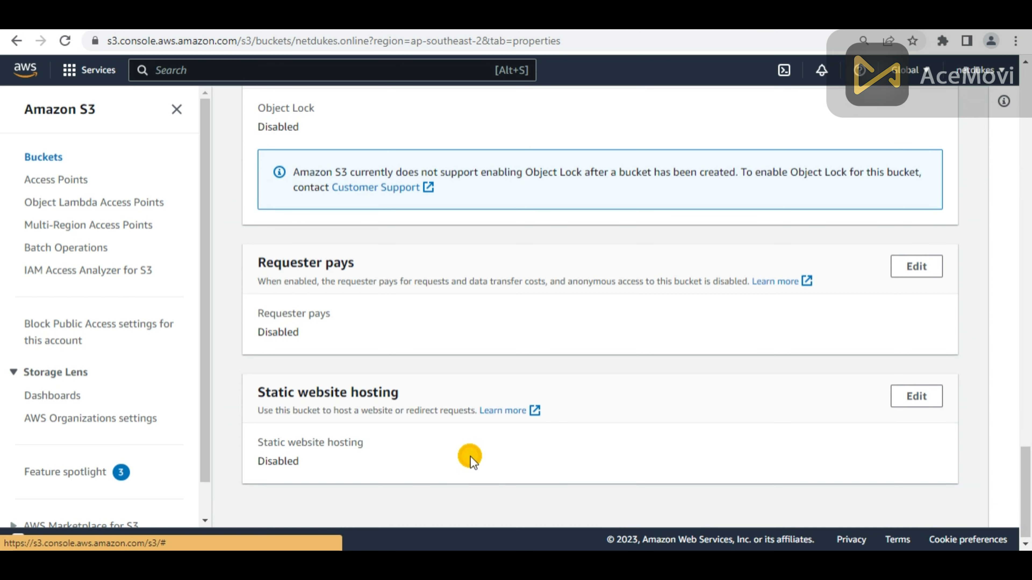
{"action": "left_click_drag", "start_coordinate": [400, 393], "coordinate": [258, 392]}
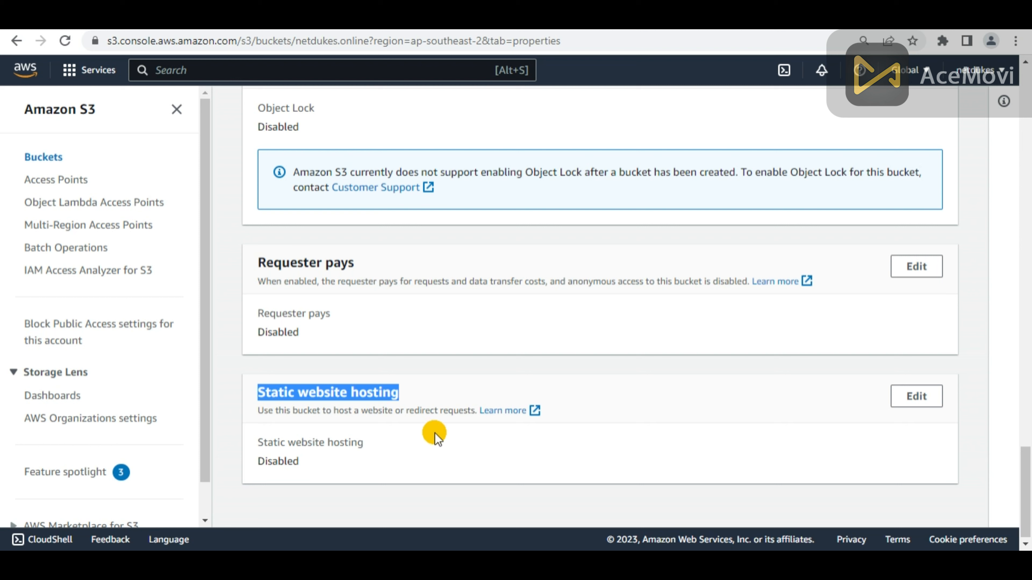
{"action": "double_click", "coordinate": [277, 456]}
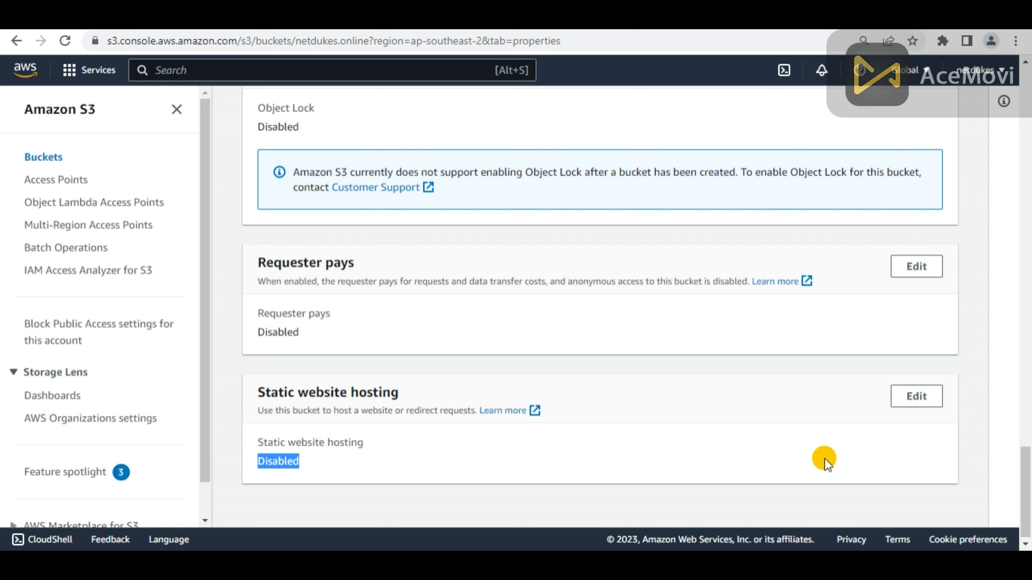
{"action": "left_click", "coordinate": [916, 401]}
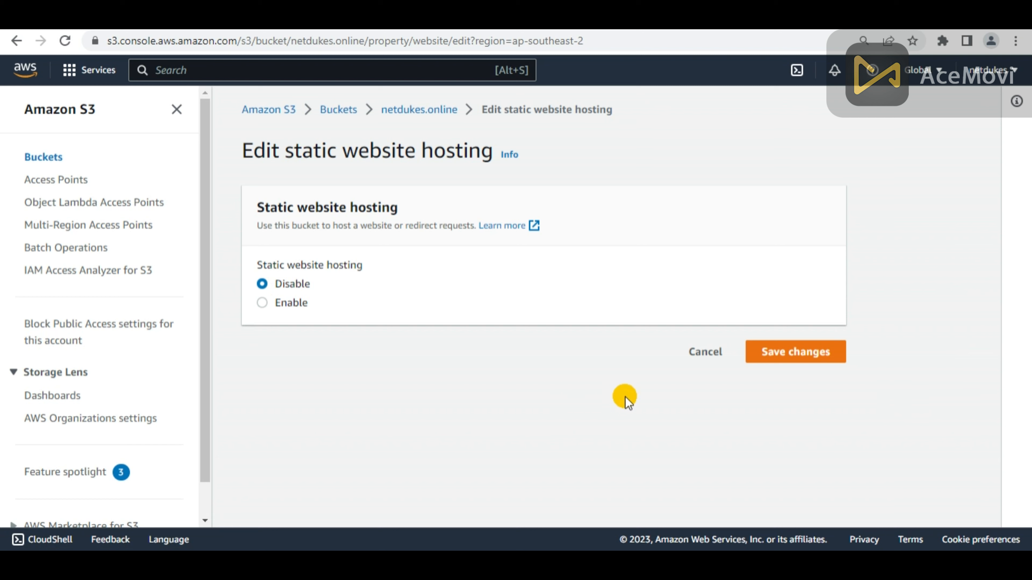
{"action": "left_click", "coordinate": [295, 307]}
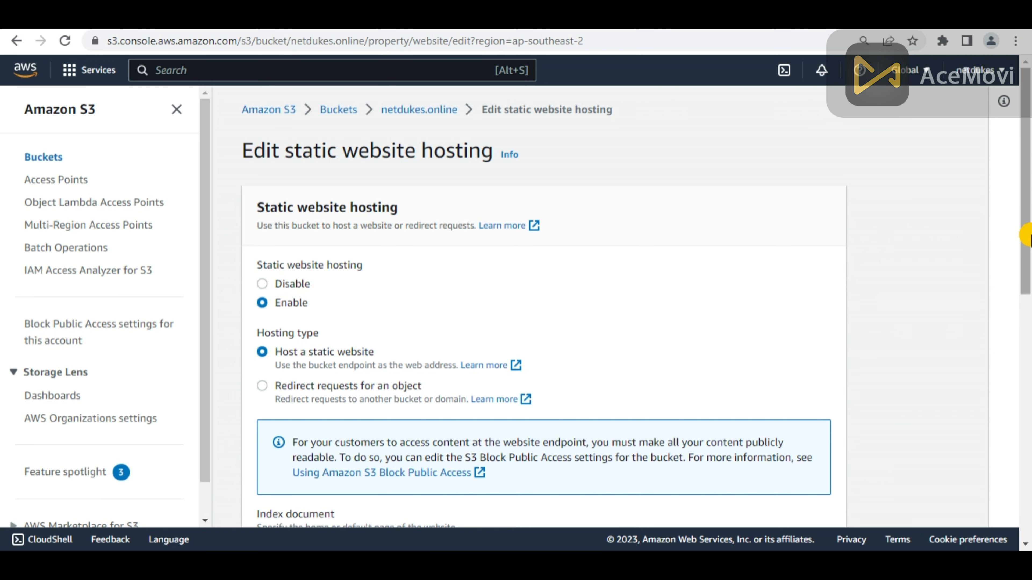
- Specify index.html as the index document and save the static website hosting settings
{"action": "scroll", "coordinate": [1020, 269], "scroll_direction": "down", "scroll_amount": 4}
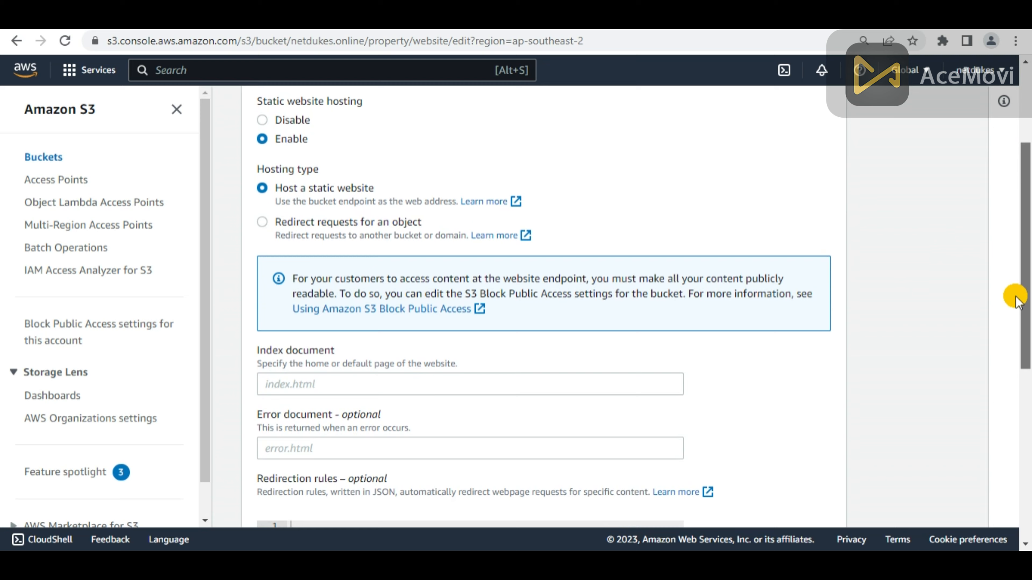
{"action": "left_click_drag", "start_coordinate": [1013, 293], "coordinate": [1009, 325]}
{"action": "left_click", "coordinate": [294, 321]}
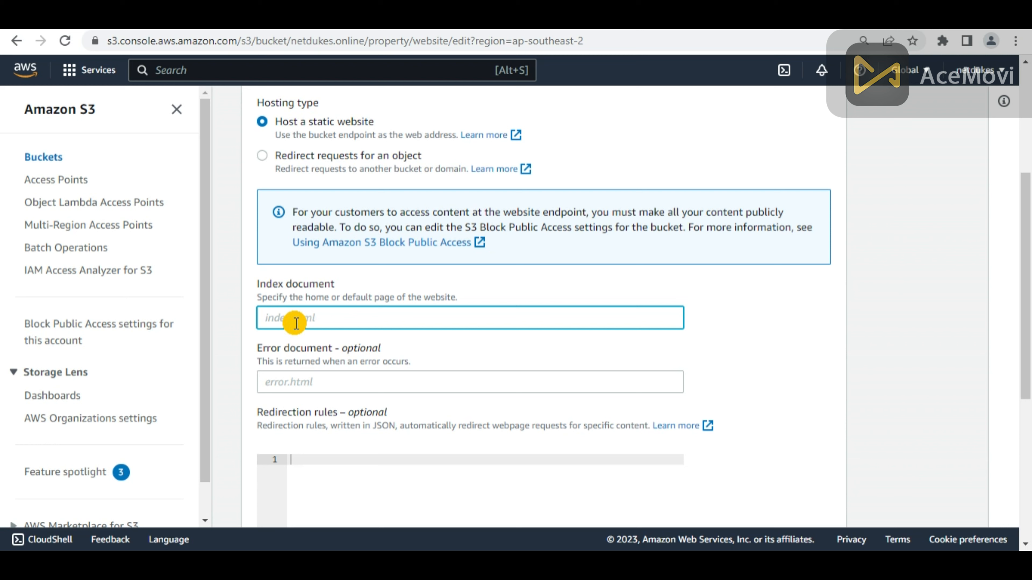
{"action": "type", "text": "index.html"}
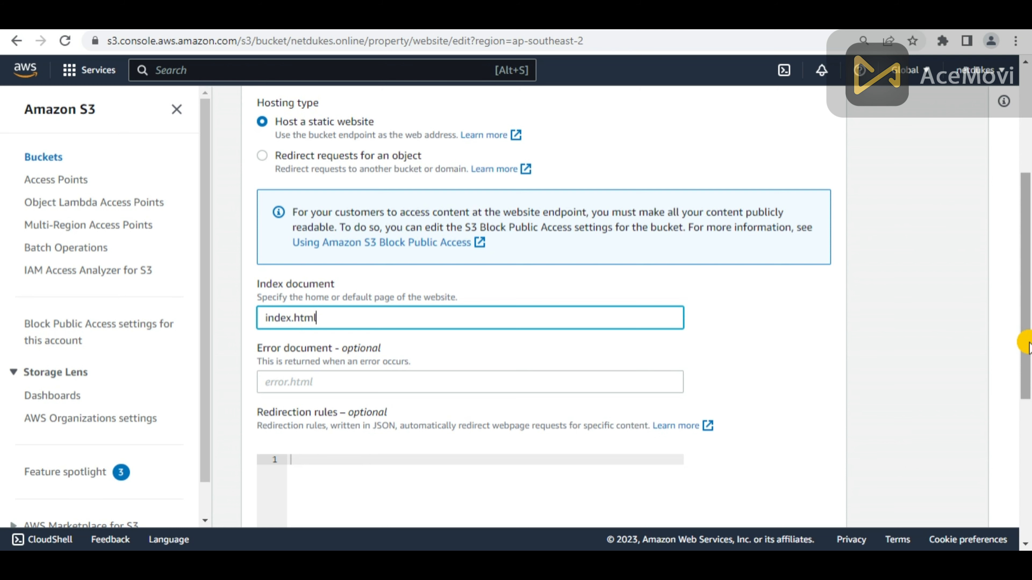
{"action": "left_click_drag", "start_coordinate": [1022, 368], "coordinate": [1027, 528]}
{"action": "left_click", "coordinate": [809, 502]}
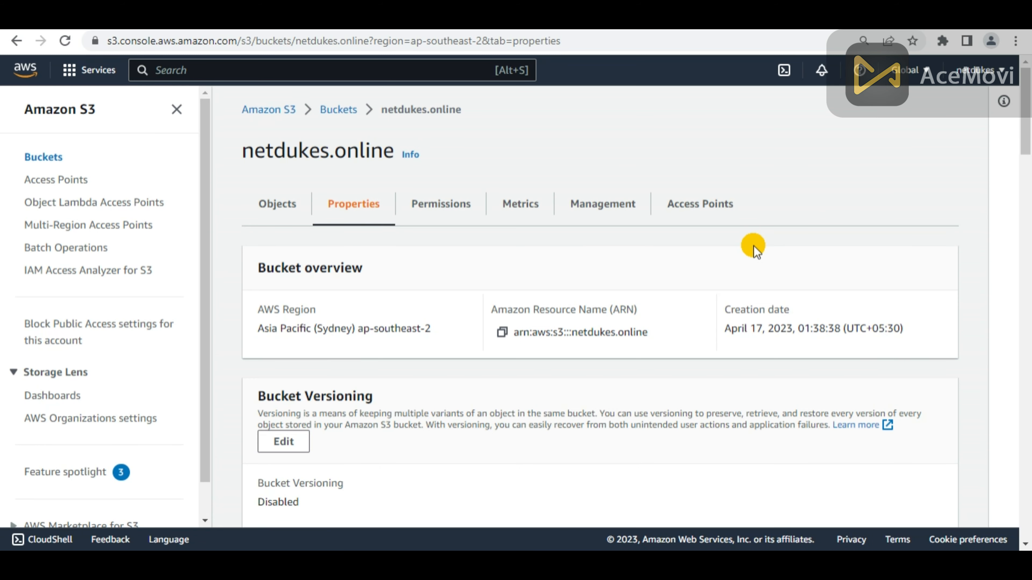
- Edit the bucket policy in the bucket's permissions and paste the prepared JSON policy allowing s3:GetObject for principal "*"
{"action": "left_click", "coordinate": [422, 205]}
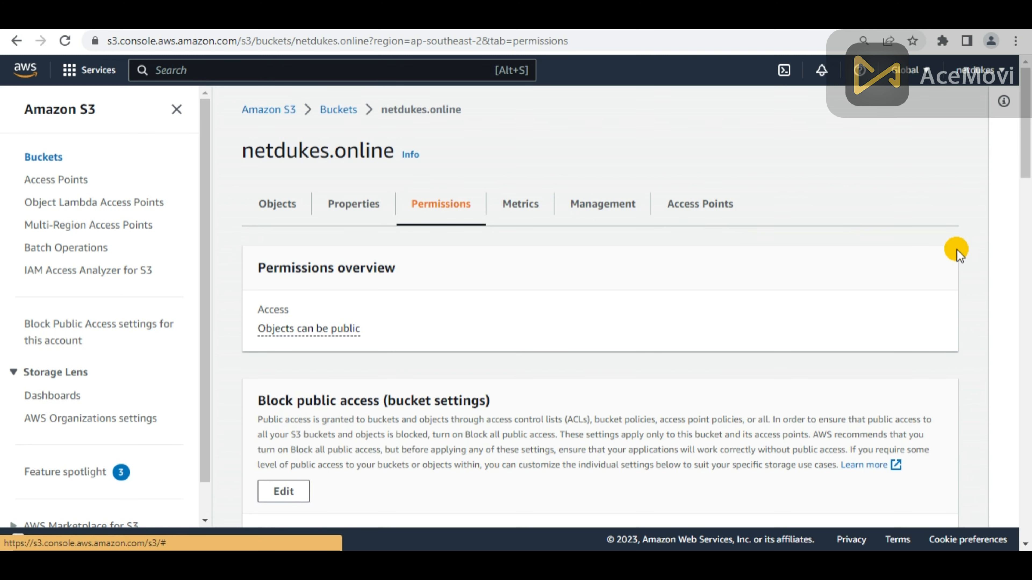
{"action": "left_click_drag", "start_coordinate": [1021, 138], "coordinate": [1021, 224]}
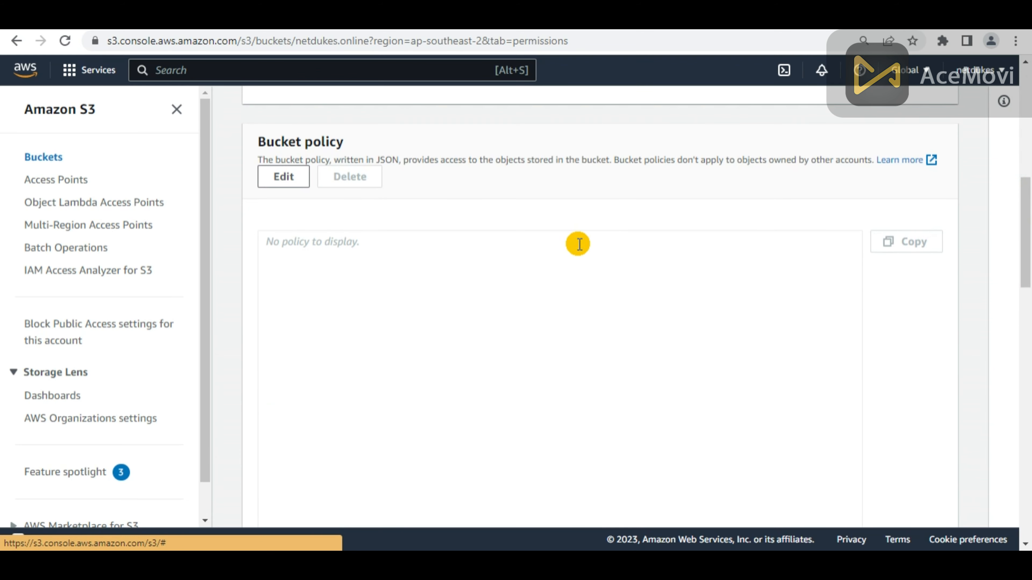
{"action": "left_click", "coordinate": [284, 179]}
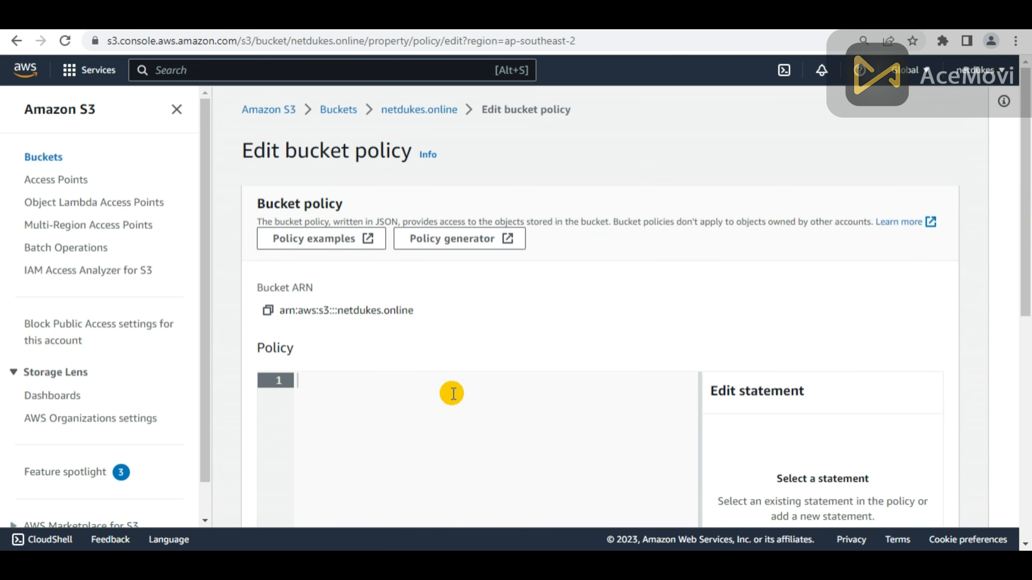
{"action": "scroll", "coordinate": [487, 357], "scroll_direction": "down", "scroll_amount": 3}
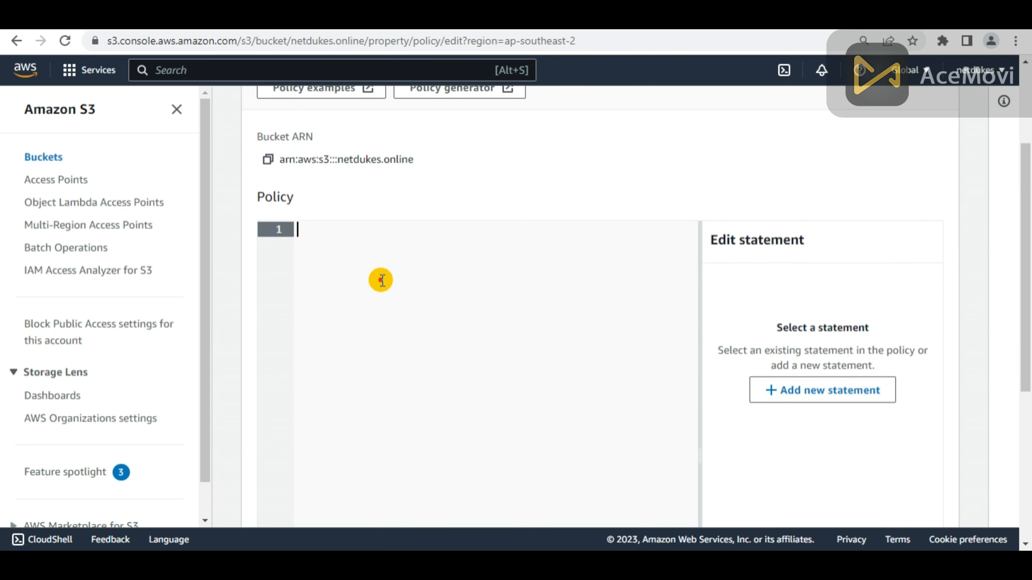
{"action": "key", "text": "ctrl+v"}
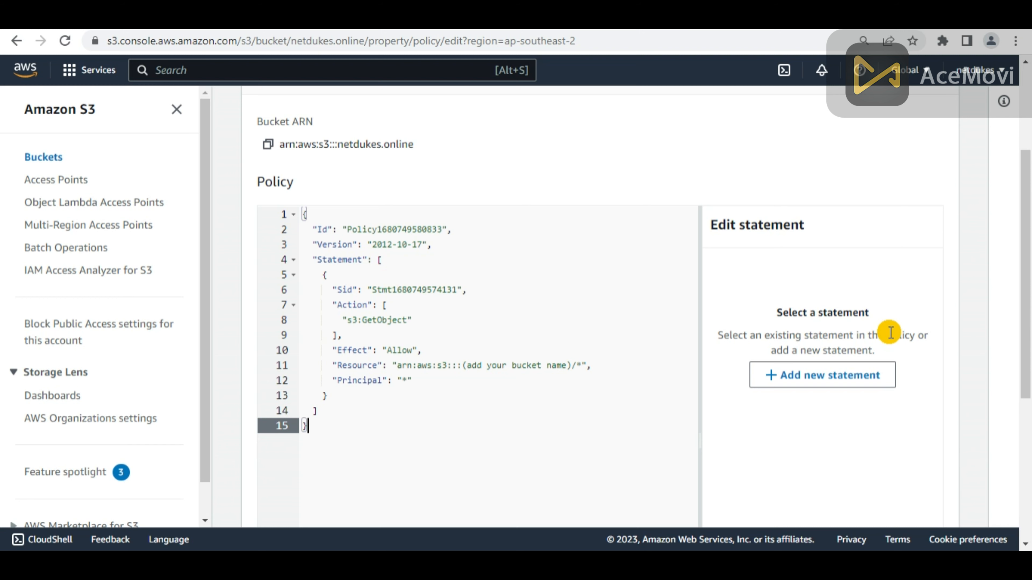
- Replace the "(add your bucket name)" placeholder in the policy's Resource line with the copied bucket name netdukes.online
{"action": "left_click_drag", "start_coordinate": [1022, 286], "coordinate": [1020, 184]}
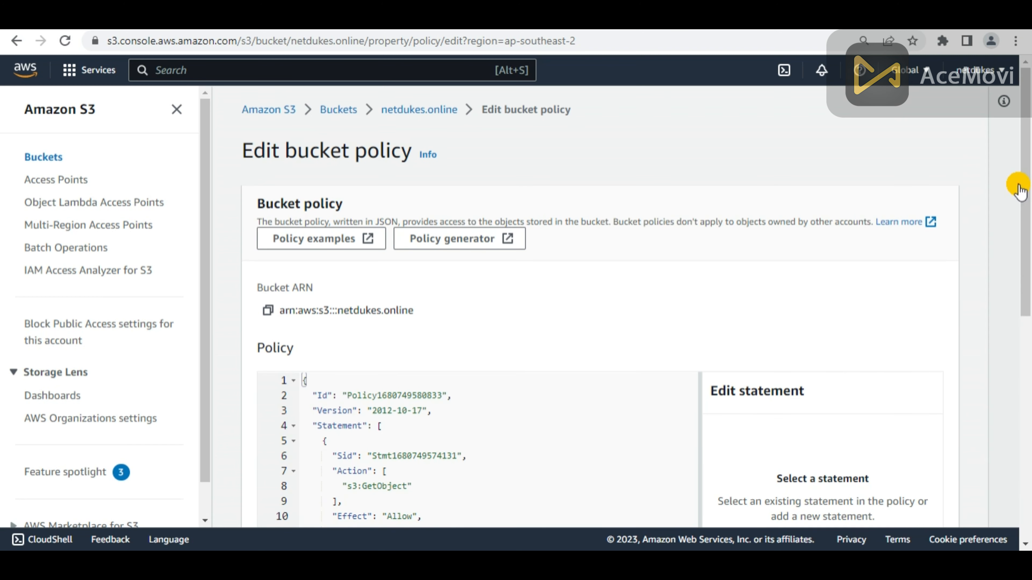
{"action": "left_click_drag", "start_coordinate": [457, 109], "coordinate": [381, 107]}
{"action": "key", "text": "ctrl+c"}
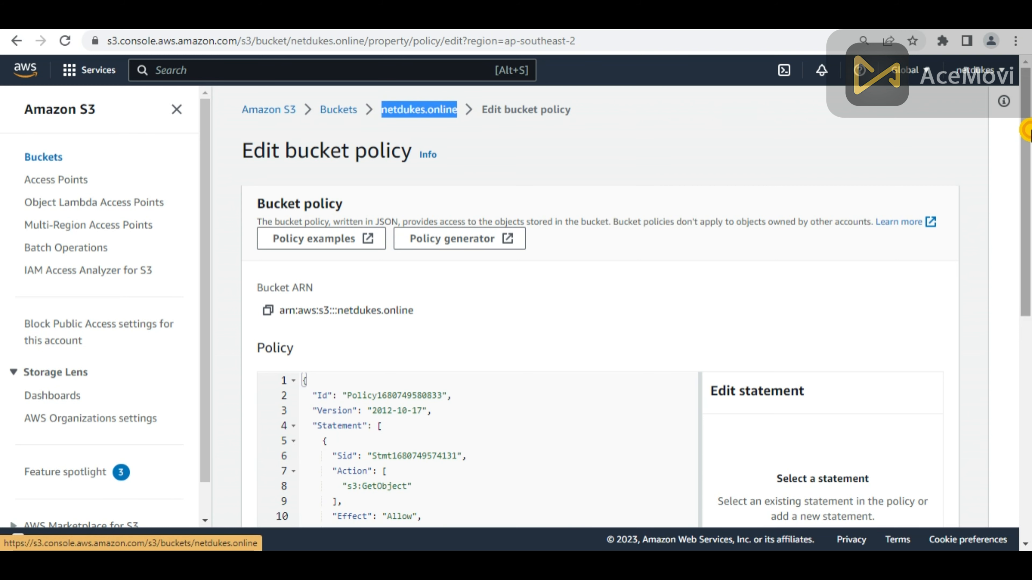
{"action": "left_click_drag", "start_coordinate": [1021, 164], "coordinate": [1016, 217]}
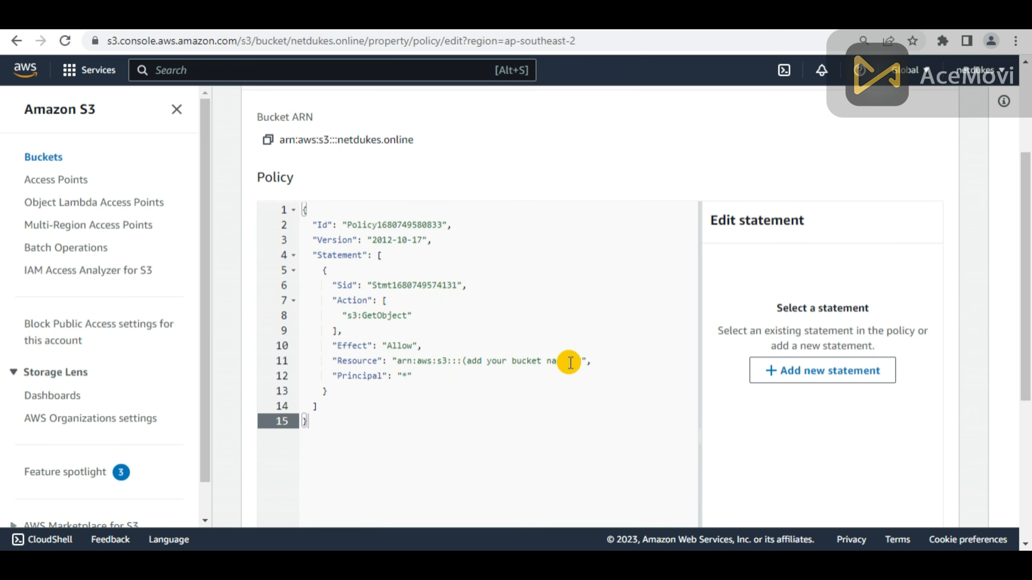
{"action": "left_click_drag", "start_coordinate": [572, 361], "coordinate": [462, 361]}
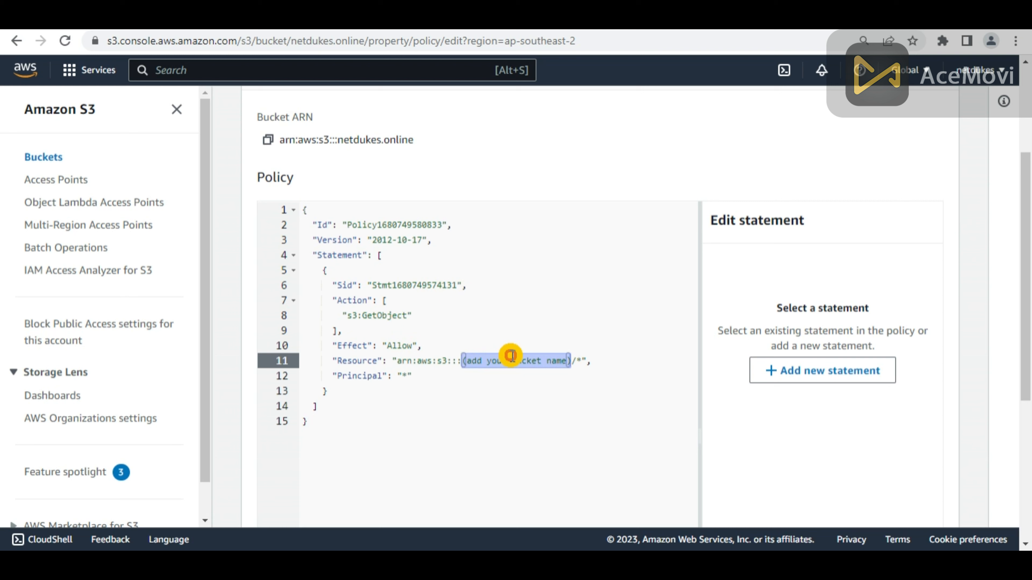
{"action": "key", "text": "ctrl+v"}
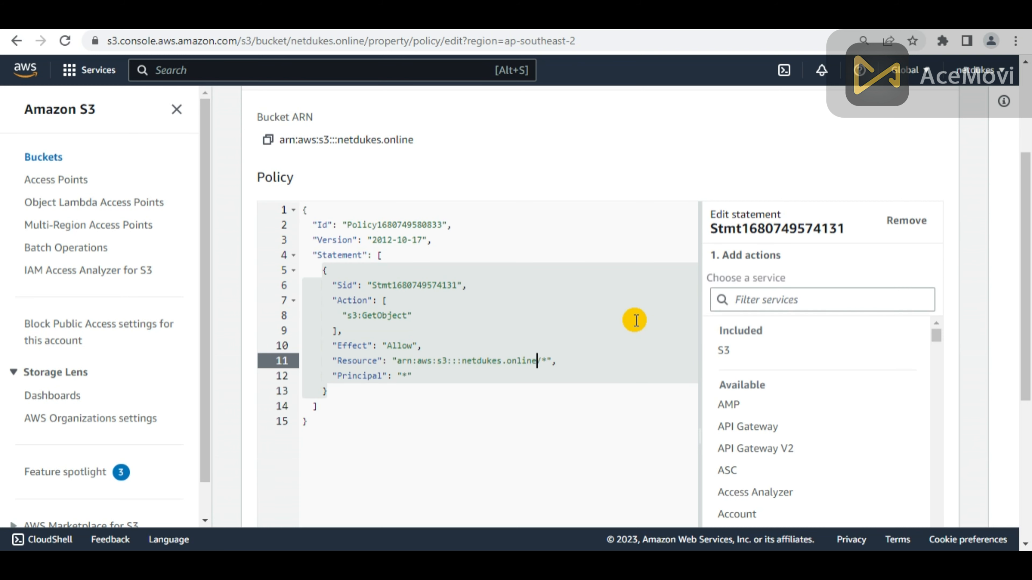
- Check the bucket name in the policy's Resource line and save the bucket policy
{"action": "scroll", "coordinate": [578, 428], "scroll_direction": "up", "scroll_amount": 1}
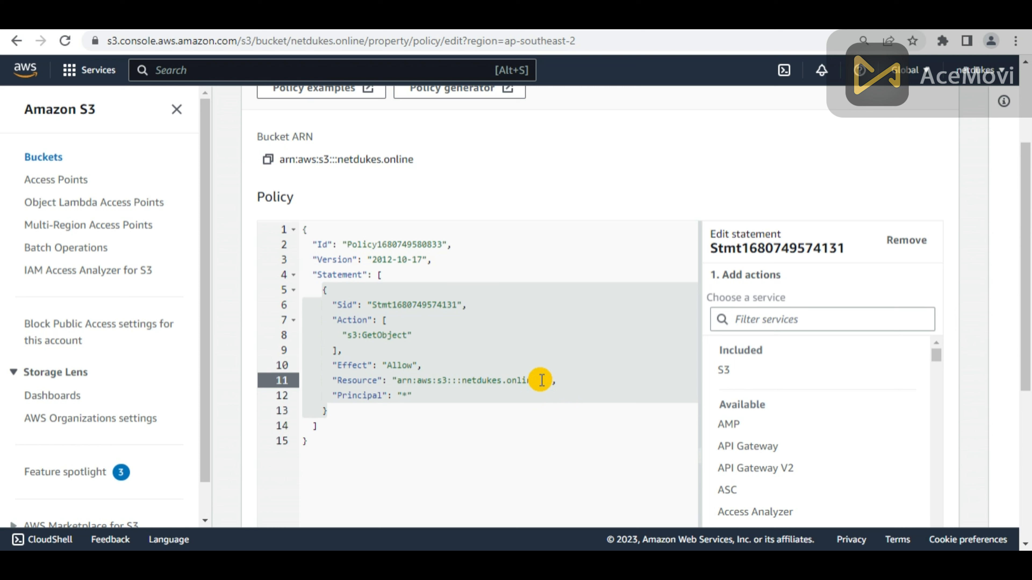
{"action": "left_click_drag", "start_coordinate": [542, 380], "coordinate": [459, 383]}
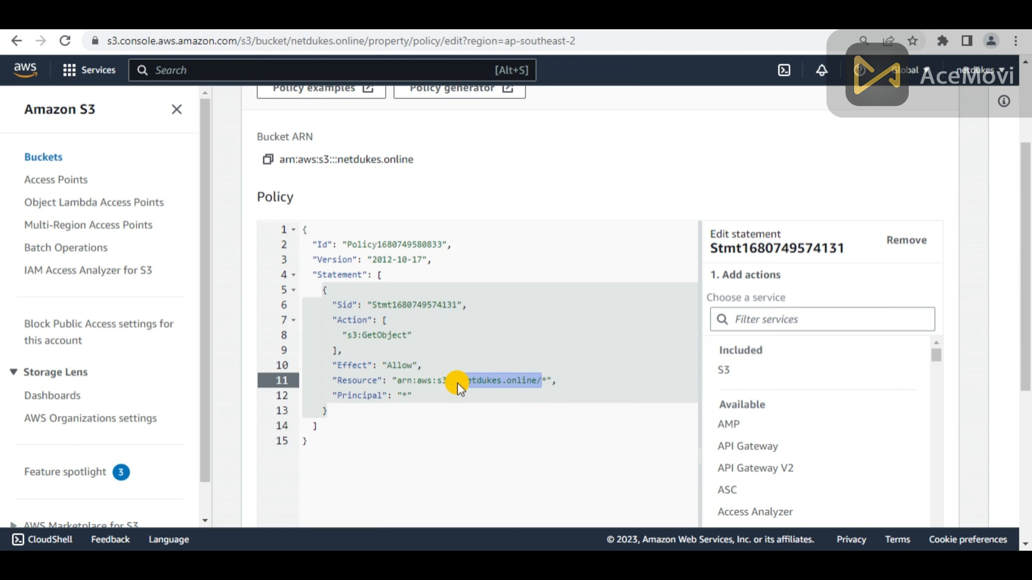
{"action": "left_click_drag", "start_coordinate": [1026, 241], "coordinate": [1000, 399]}
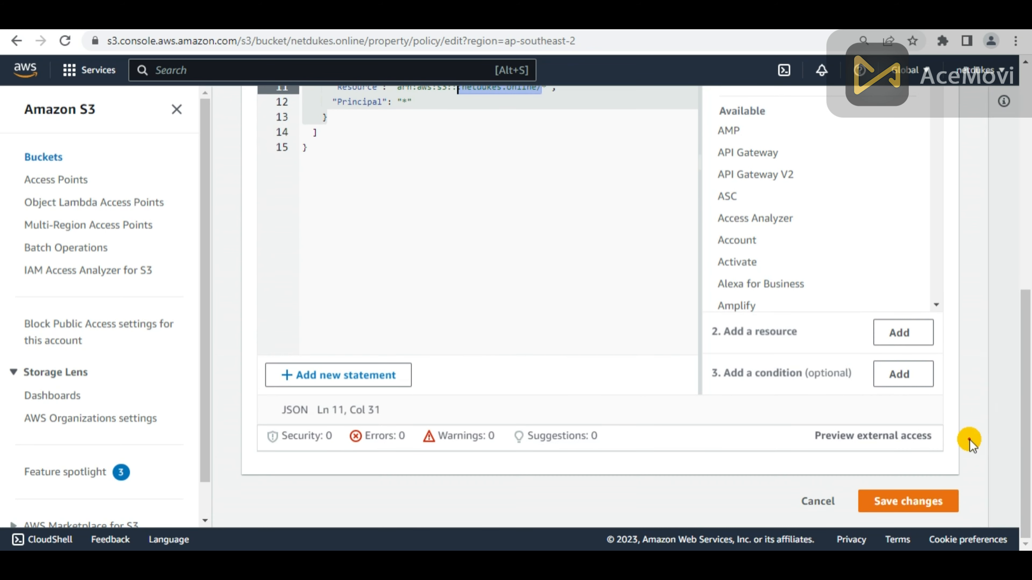
{"action": "left_click", "coordinate": [921, 494]}
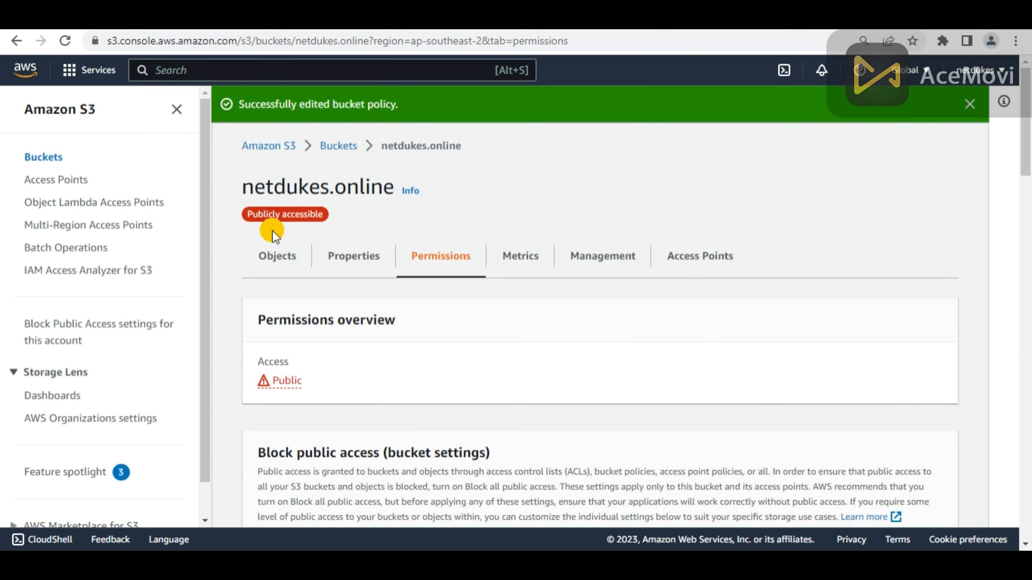
- Open the bucket's index.html object in the browser, inspect its web address, and return to the object's details page
{"action": "left_click", "coordinate": [276, 256]}
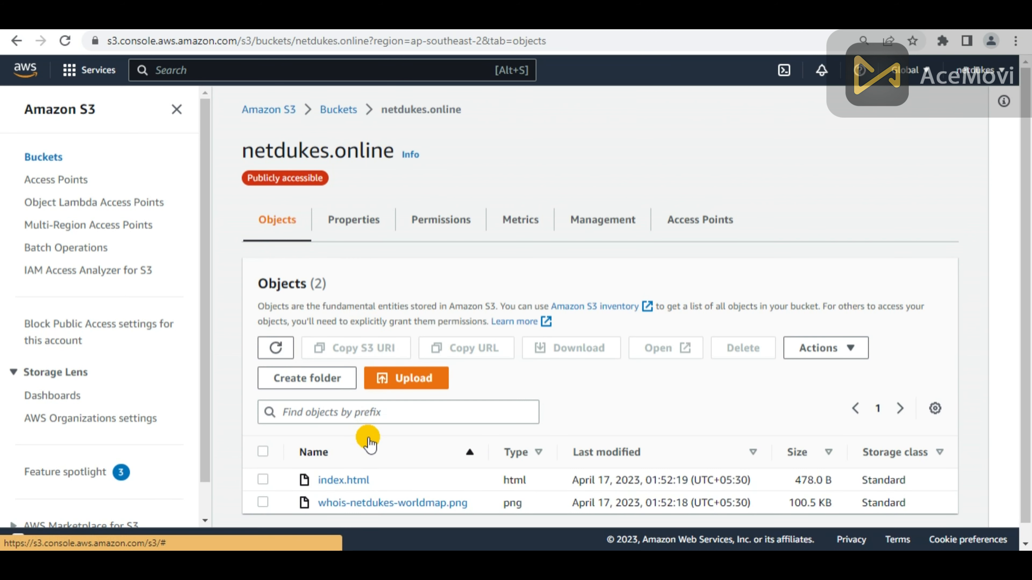
{"action": "left_click", "coordinate": [362, 480]}
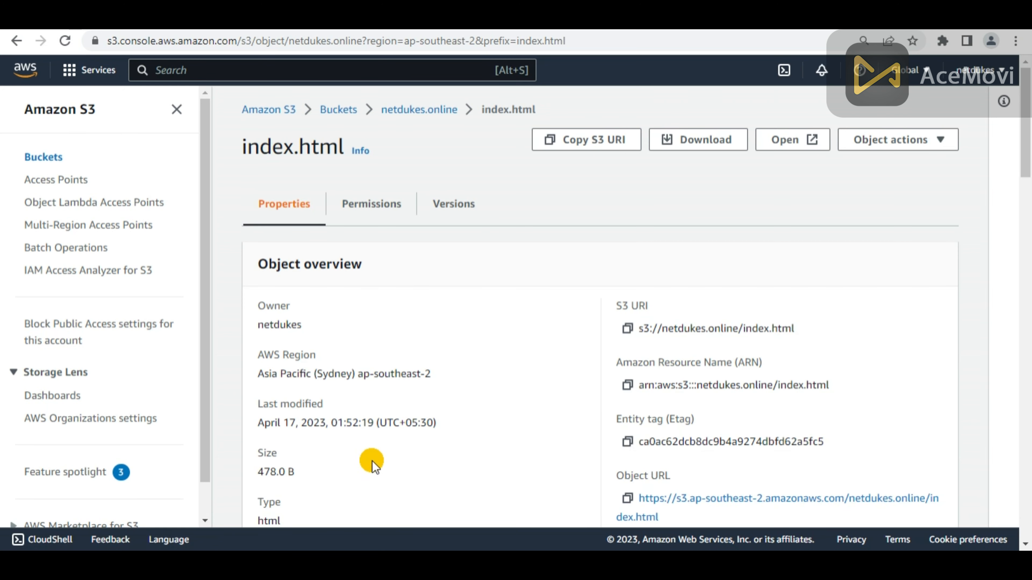
{"action": "left_click", "coordinate": [777, 149]}
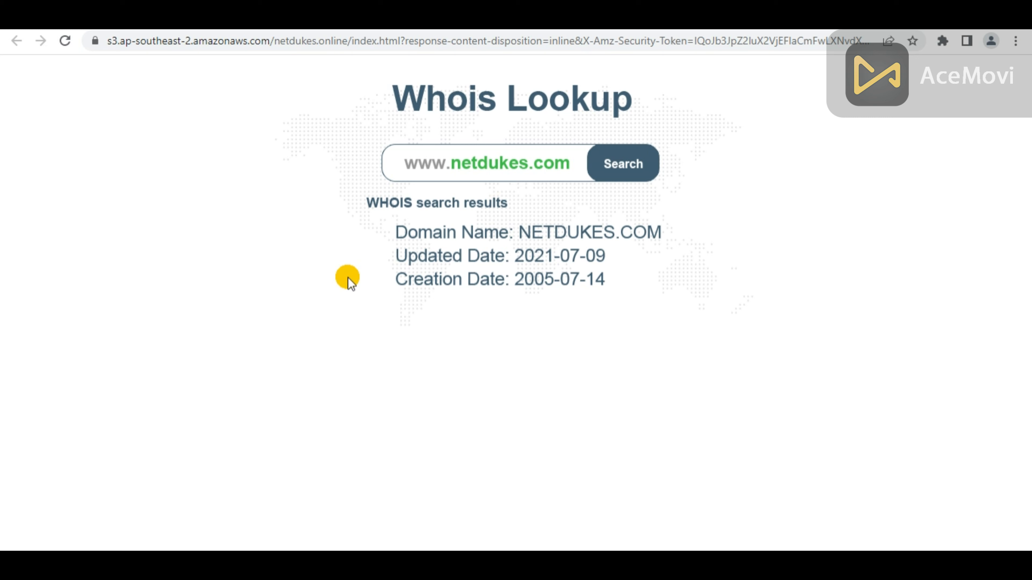
{"action": "left_click_drag", "start_coordinate": [425, 41], "coordinate": [37, 58]}
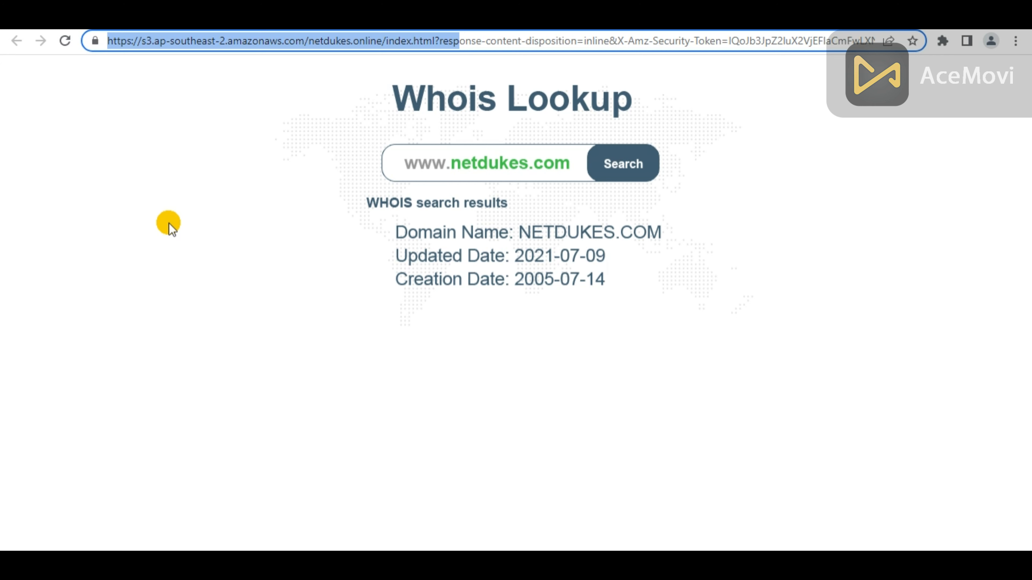
{"action": "left_click", "coordinate": [171, 226]}
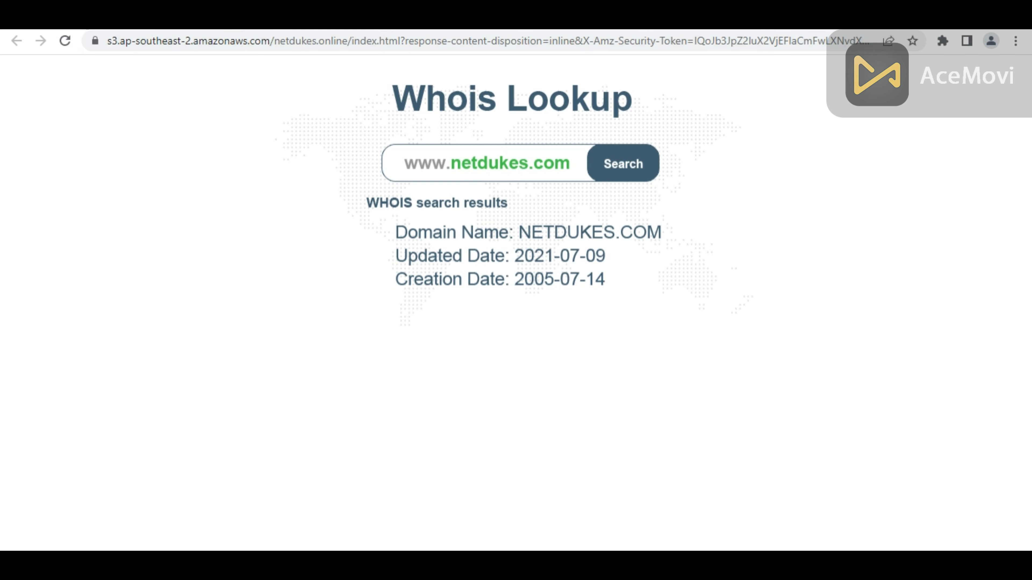
{"action": "key", "text": "ctrl+shift+Tab"}
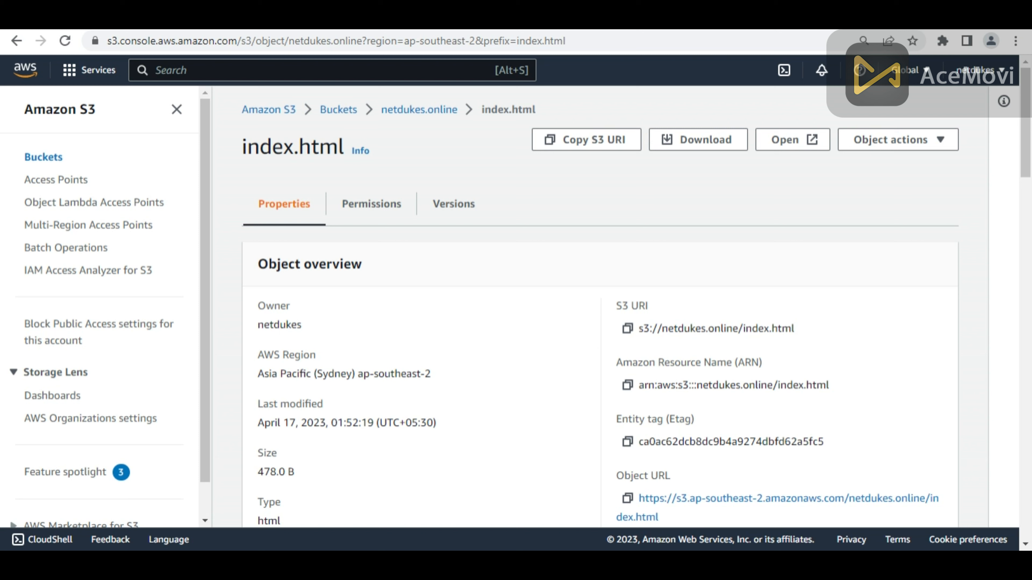